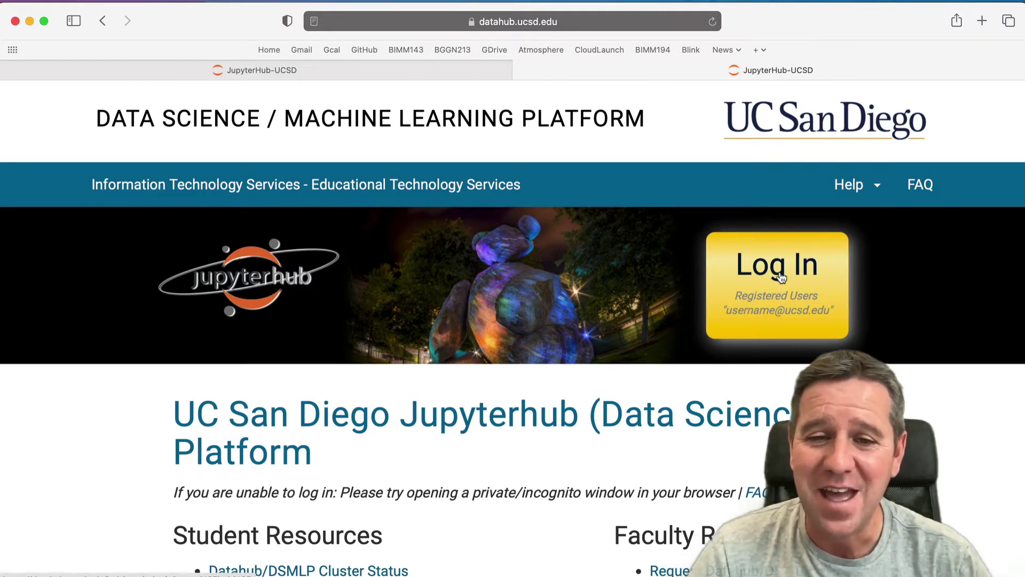
# - Start the UCSD DataHub login to reach the Google sign-in page
pyautogui.click(781, 277)
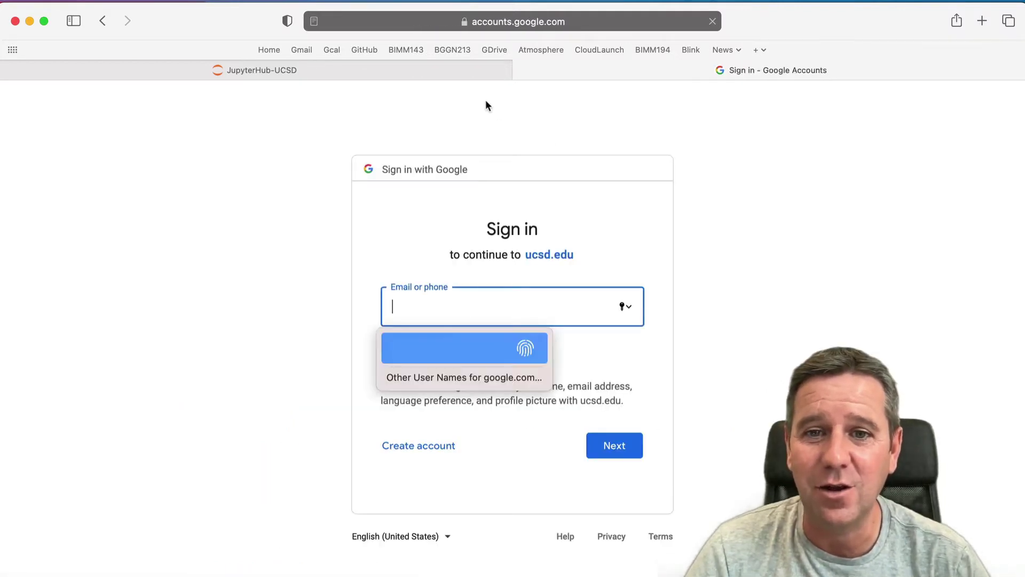
# - Return to the JupyterHub-UCSD tab showing the course environment list
pyautogui.moveTo(449, 73)
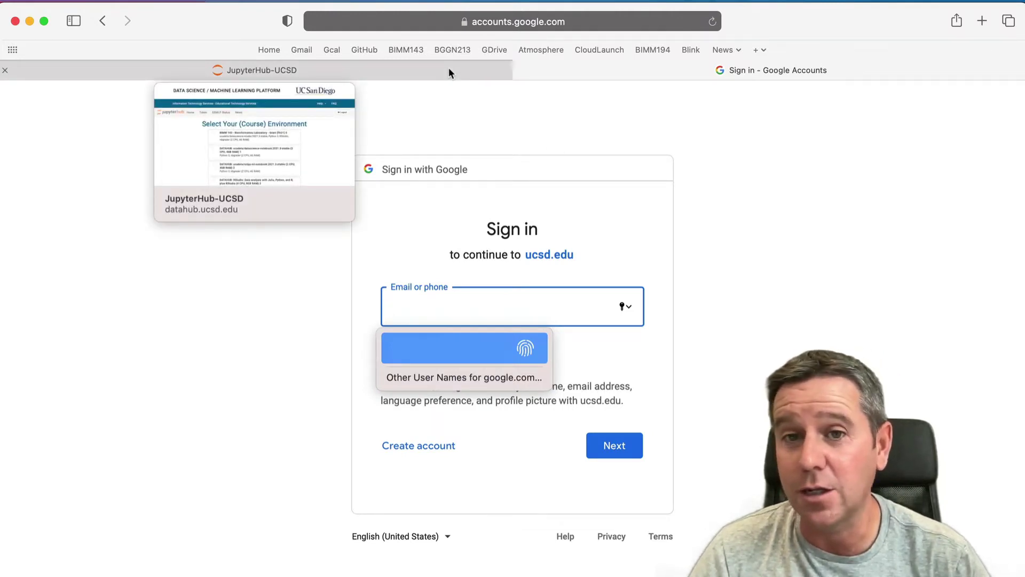
pyautogui.click(448, 72)
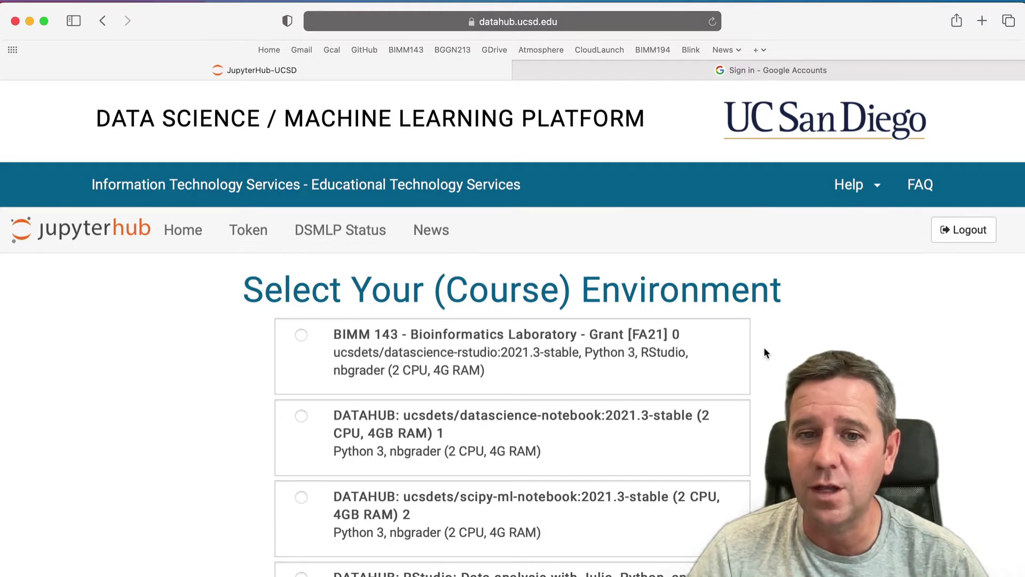
# - Confirm the BIMM 143 environment includes RStudio and launch it
pyautogui.scroll(-1, 765, 350)
pyautogui.scroll(-8, 765, 349)
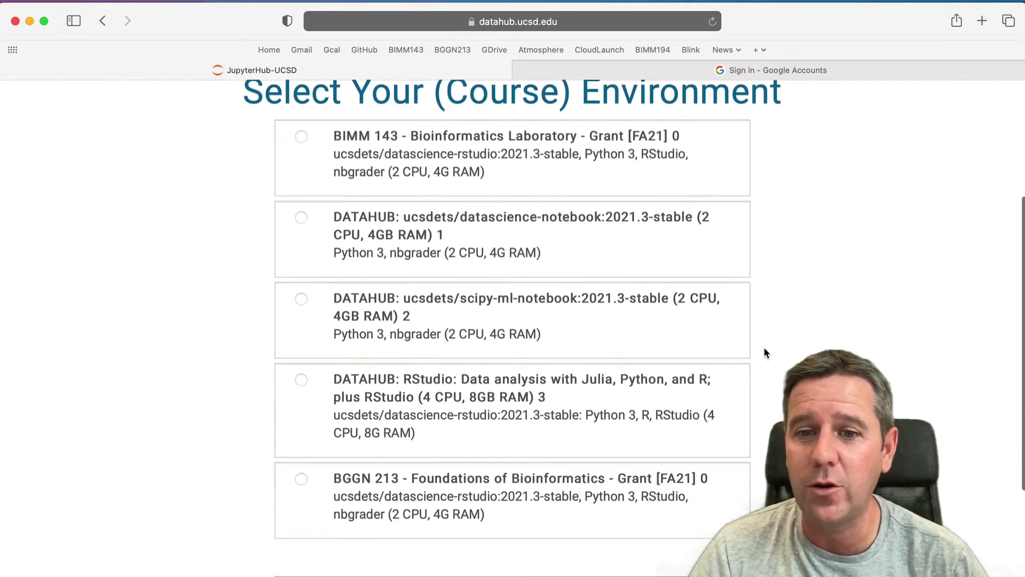
pyautogui.scroll(9, 765, 350)
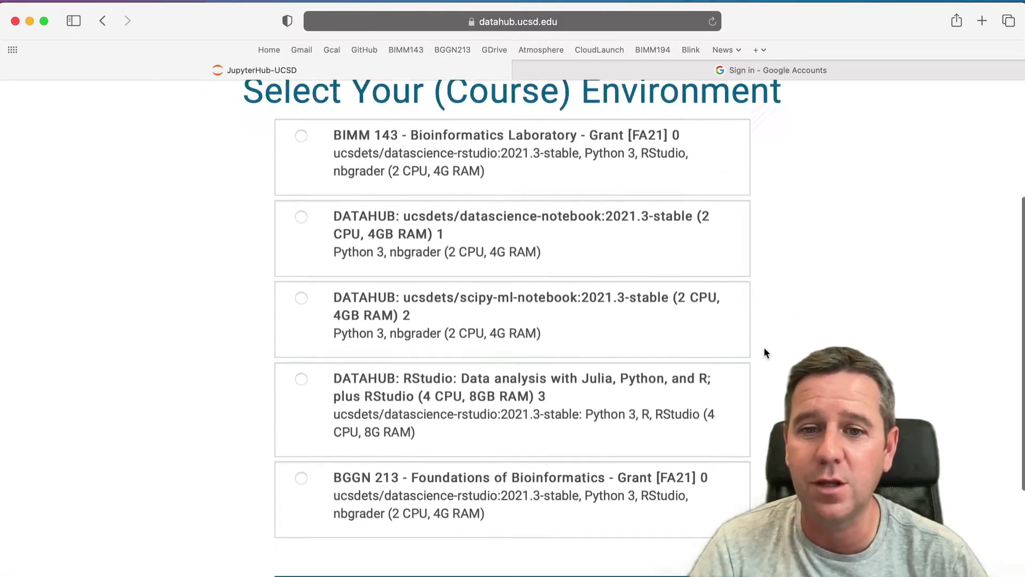
pyautogui.scroll(1, 763, 352)
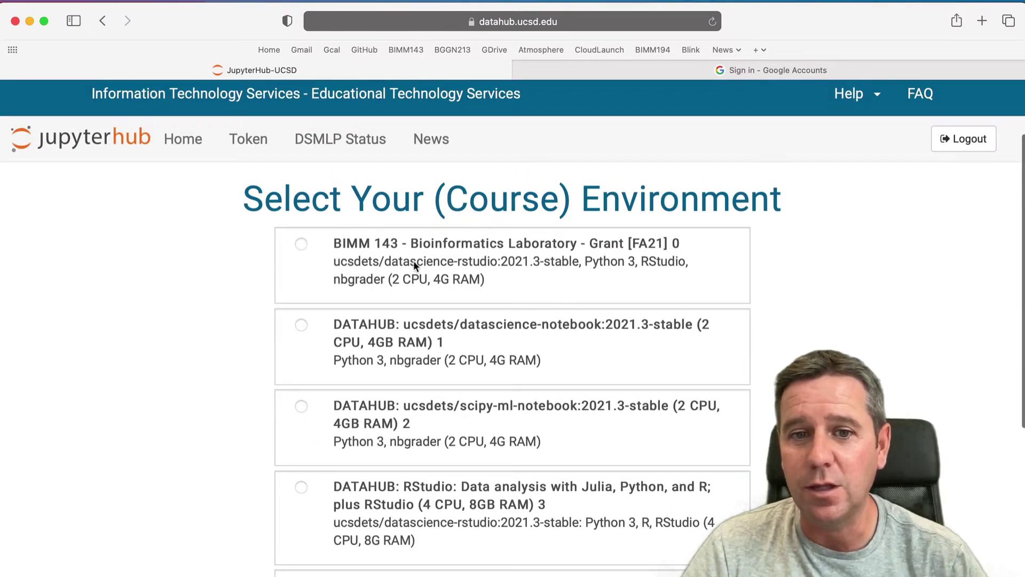
pyautogui.moveTo(642, 262); pyautogui.dragTo(678, 261)
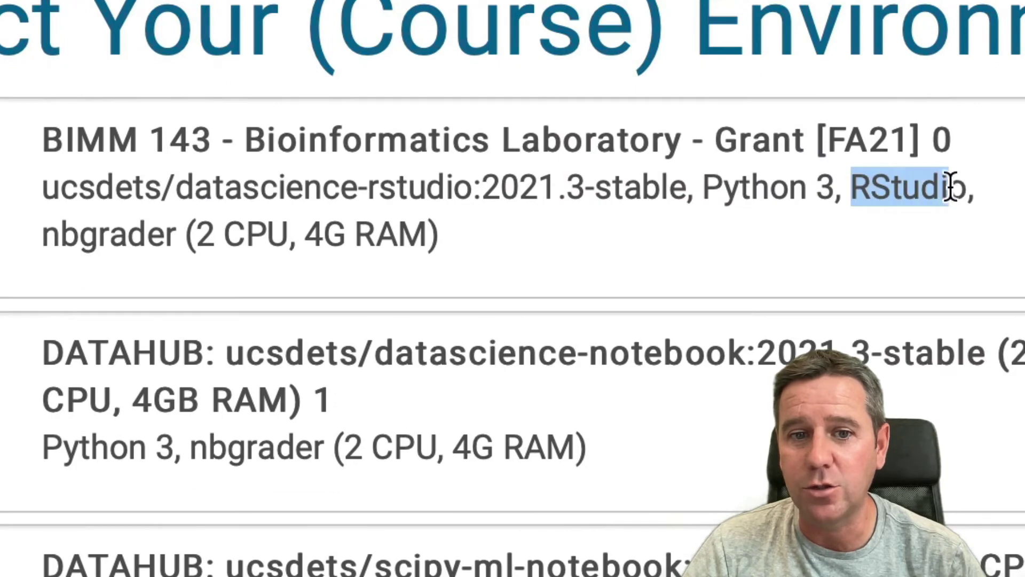
pyautogui.moveTo(950, 188); pyautogui.dragTo(969, 191)
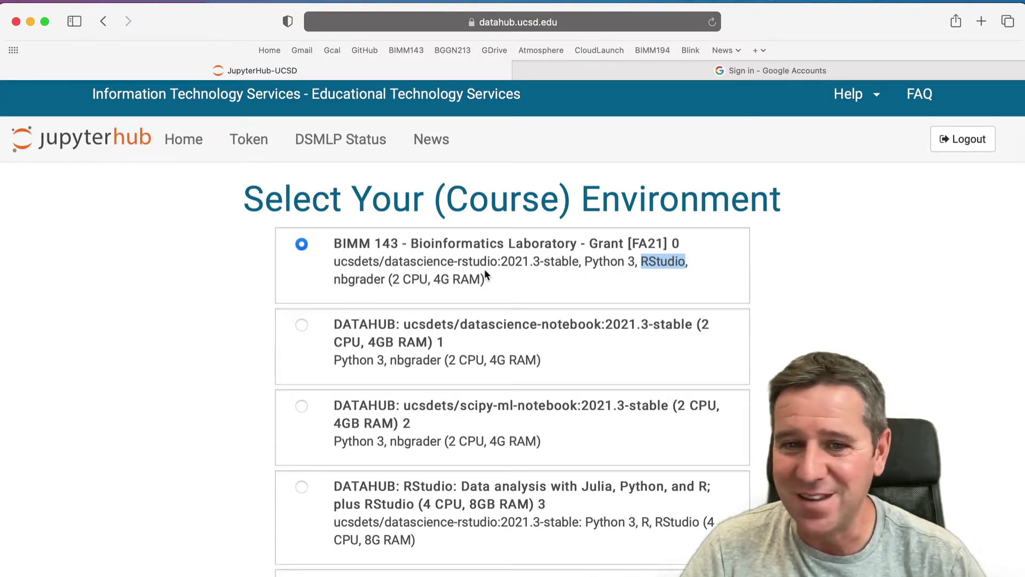
pyautogui.scroll(-5, 486, 275)
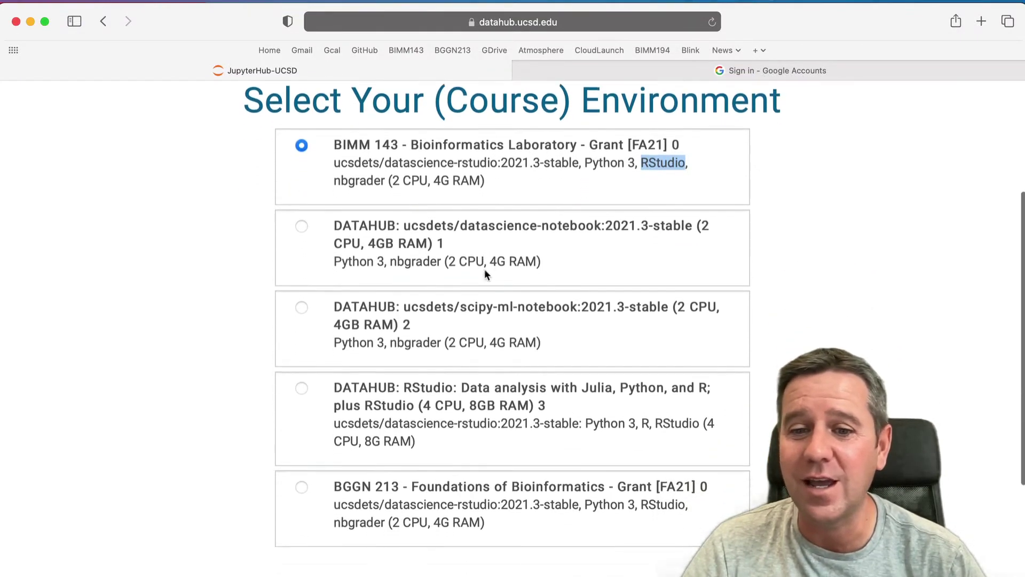
pyautogui.scroll(-1, 485, 273)
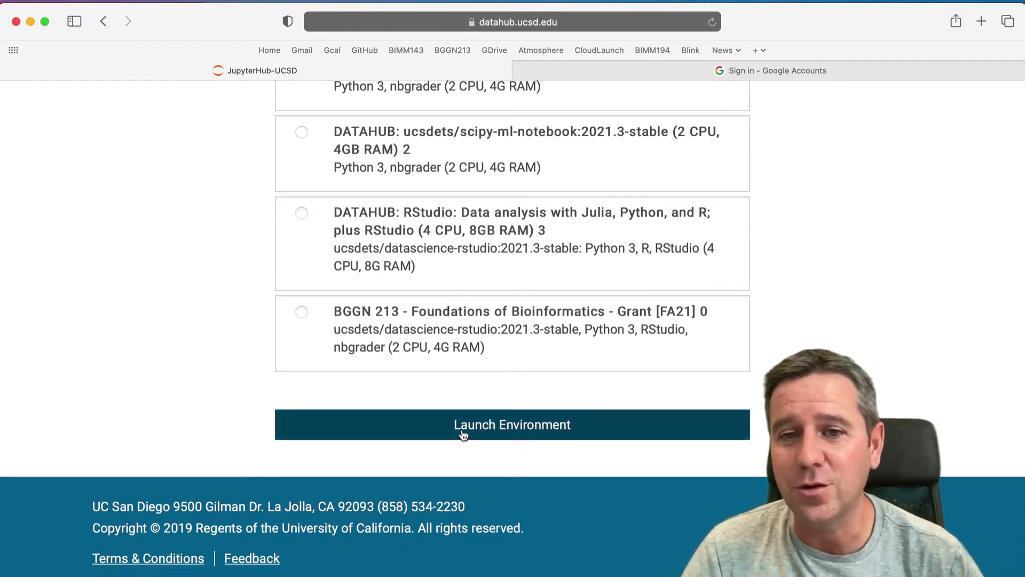
pyautogui.click(462, 434)
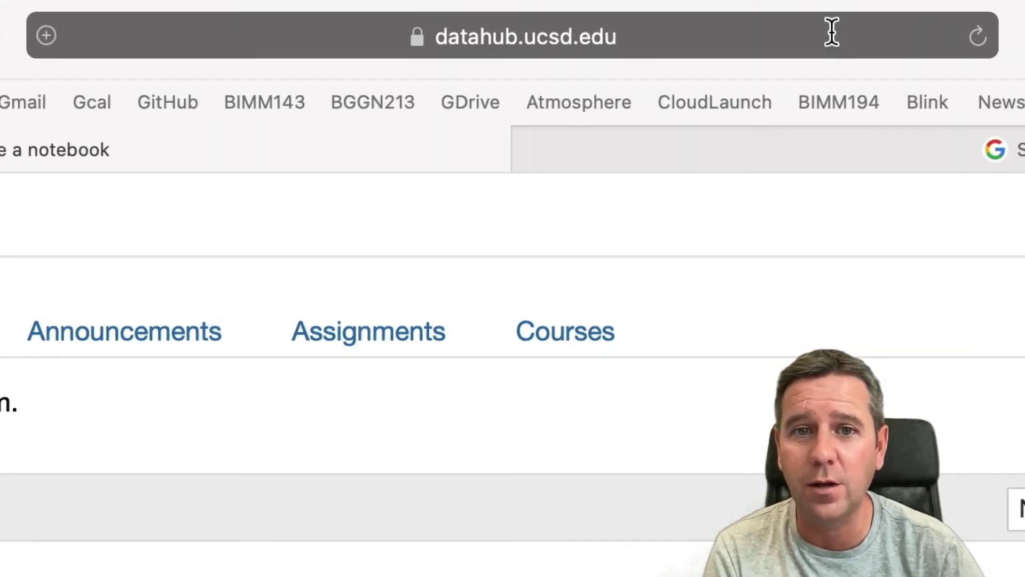
# - Check the page URL in the address bar while the server finishes starting
pyautogui.click(608, 26)
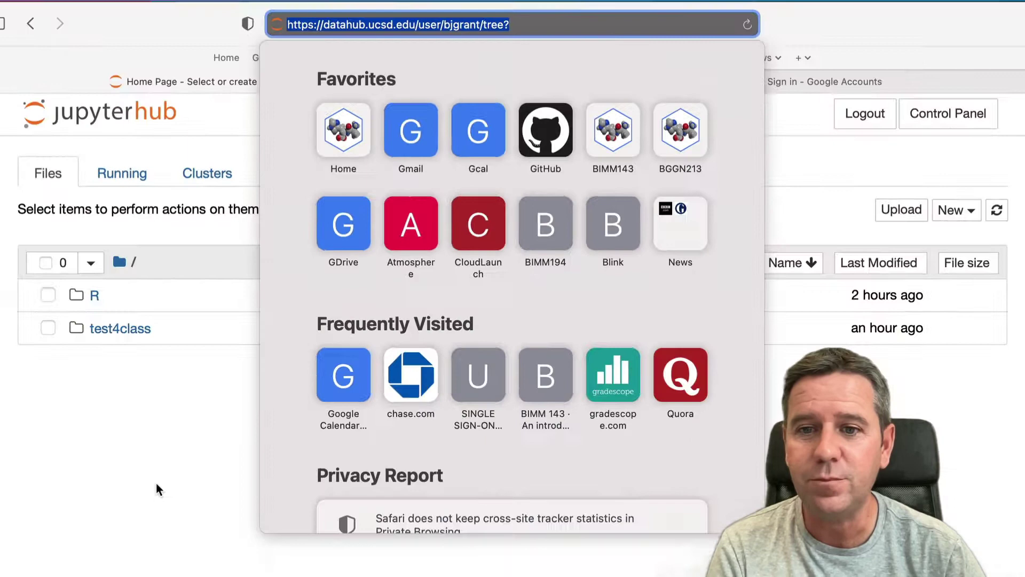
pyautogui.click(164, 337)
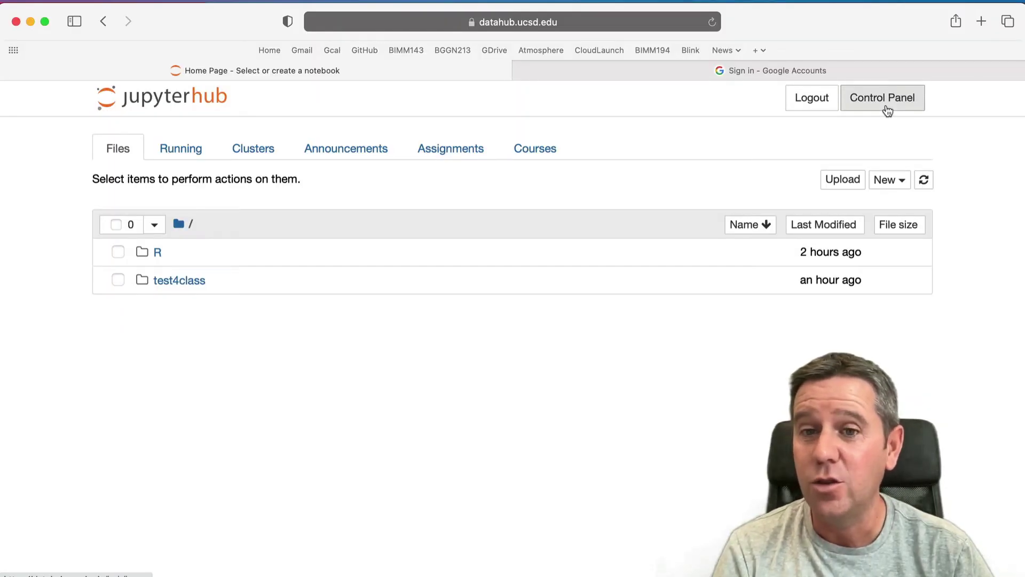
# - Go through Control Panel and My Server, then create a New > Terminal session
pyautogui.click(886, 105)
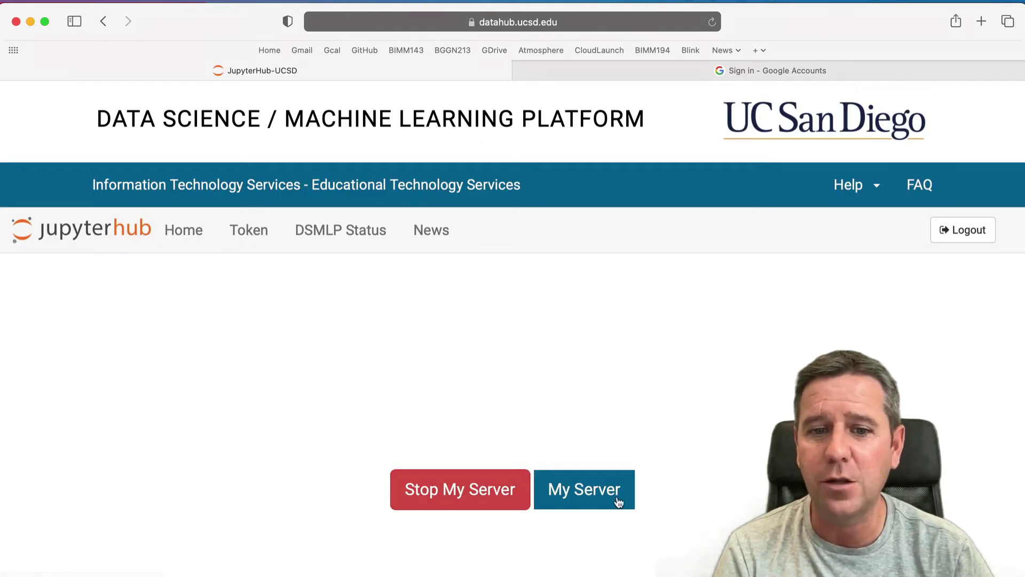
pyautogui.click(610, 502)
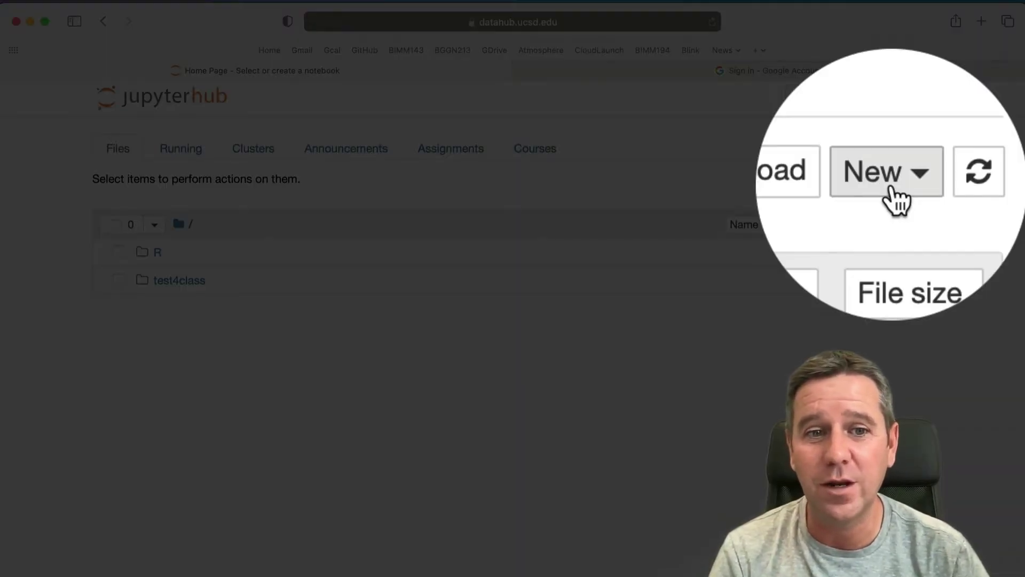
pyautogui.click(891, 181)
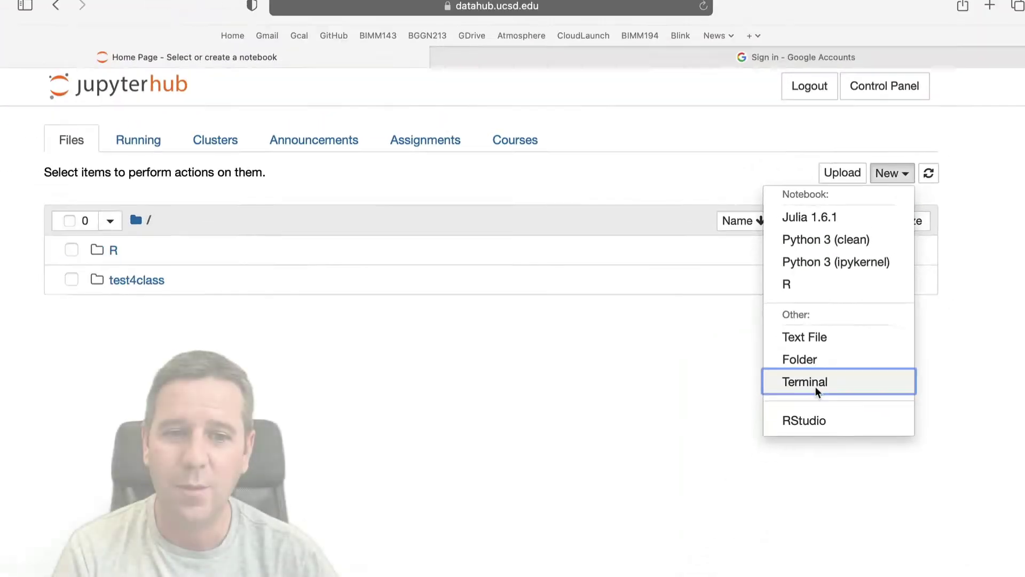
pyautogui.click(789, 471)
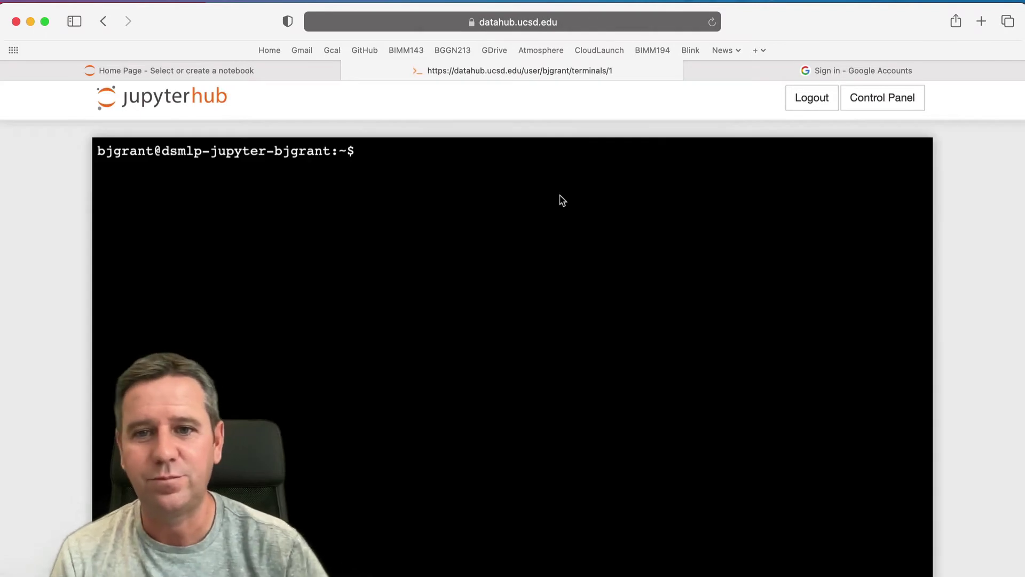
# - Run ls and ls test4class/ in the terminal, then close the terminal tab
pyautogui.click(483, 197)
pyautogui.write('ls')
pyautogui.press('Return')
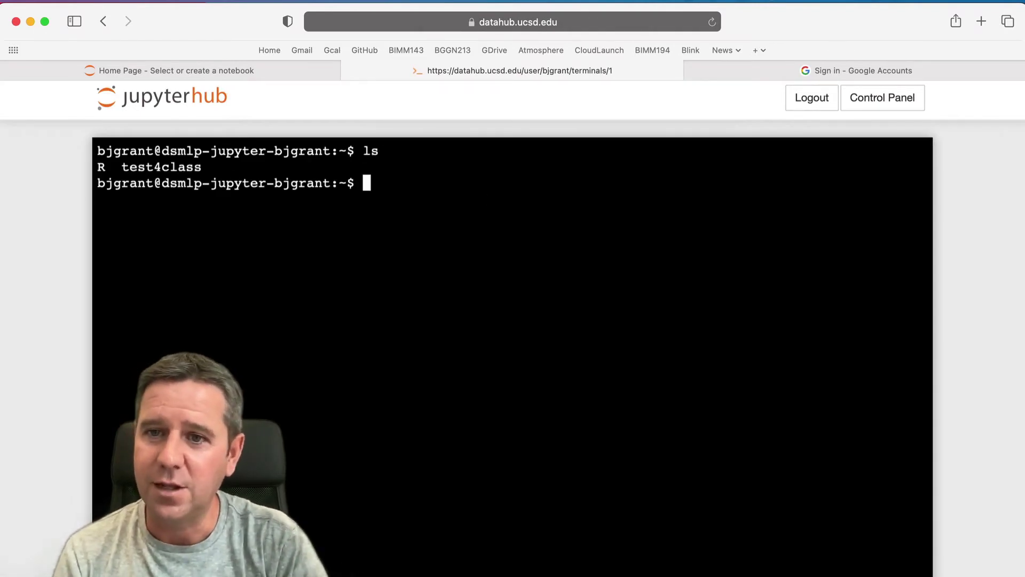
pyautogui.write('ls tes')
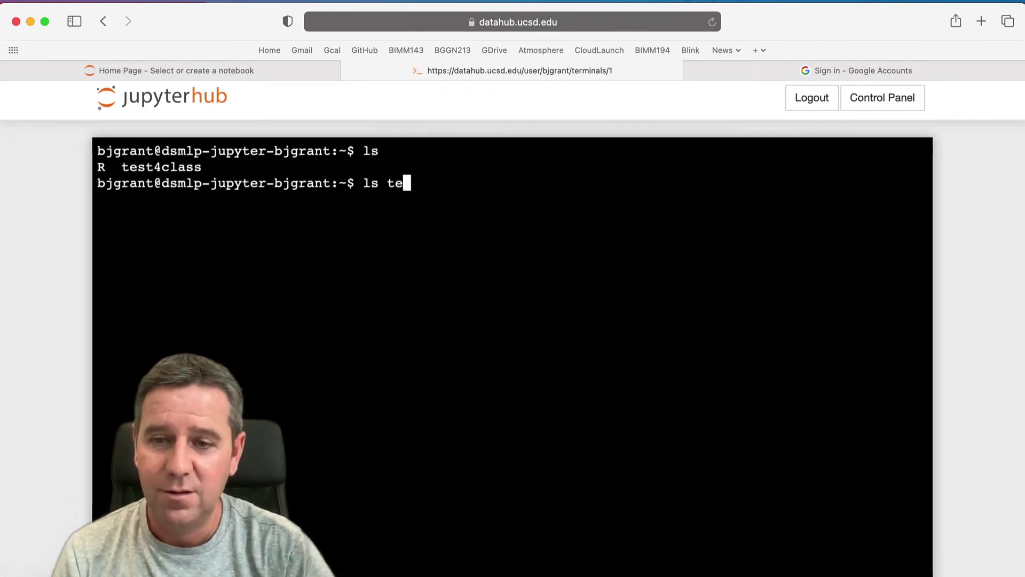
pyautogui.press('Tab')
pyautogui.press('Return')
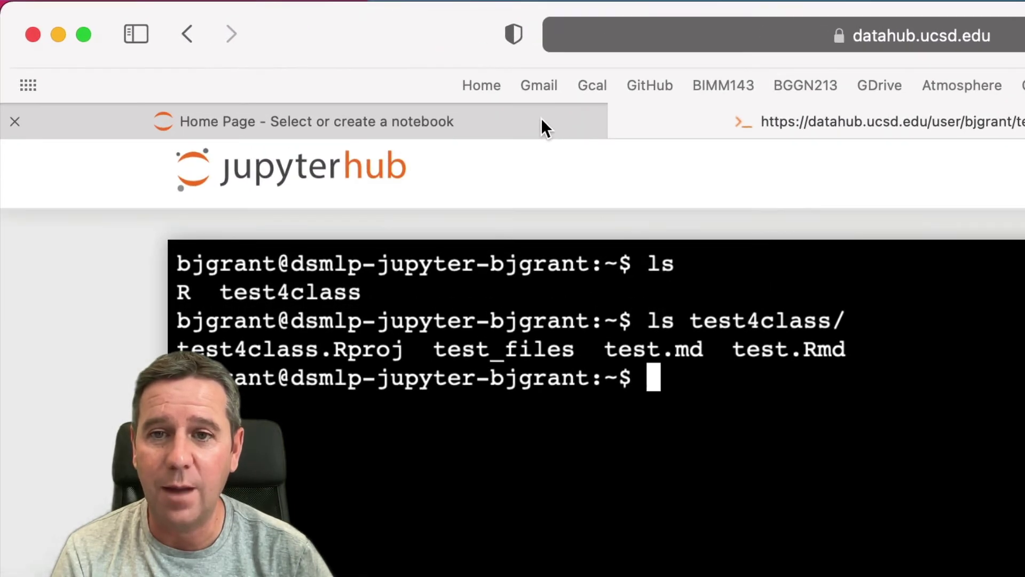
pyautogui.click(622, 121)
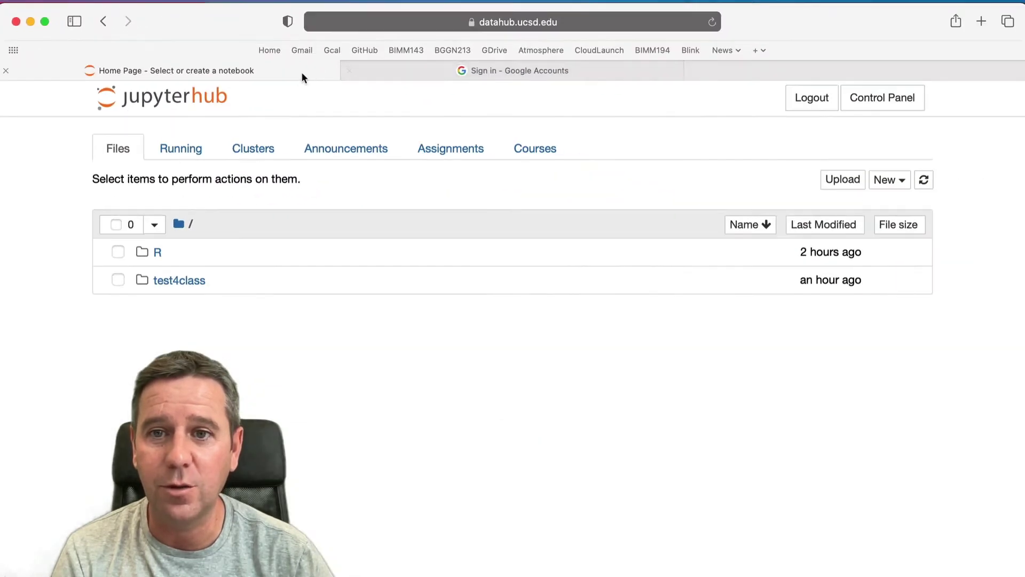
# - Launch RStudio via New > RStudio and dismiss the R Session Error dialog
pyautogui.click(889, 181)
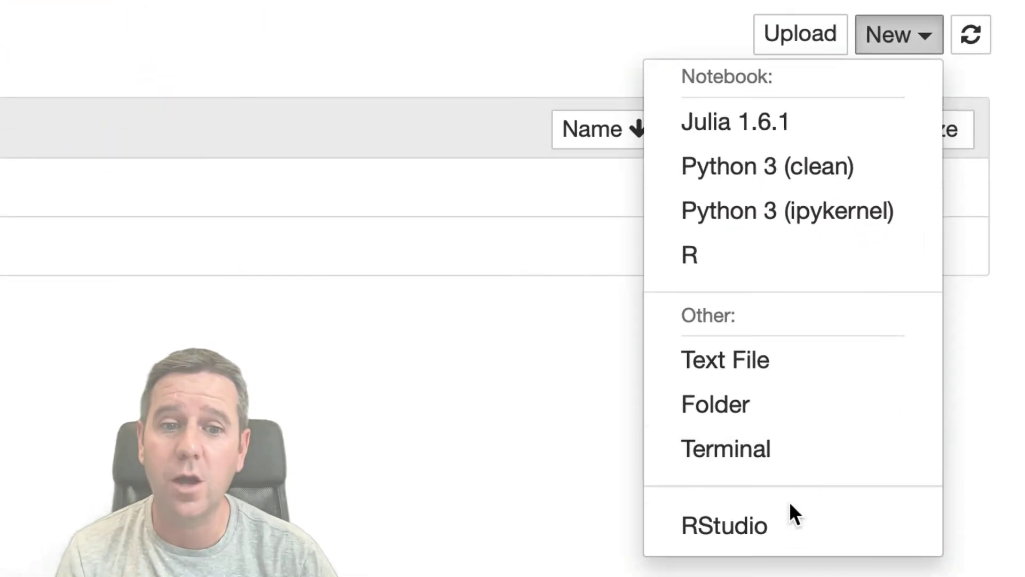
pyautogui.click(776, 511)
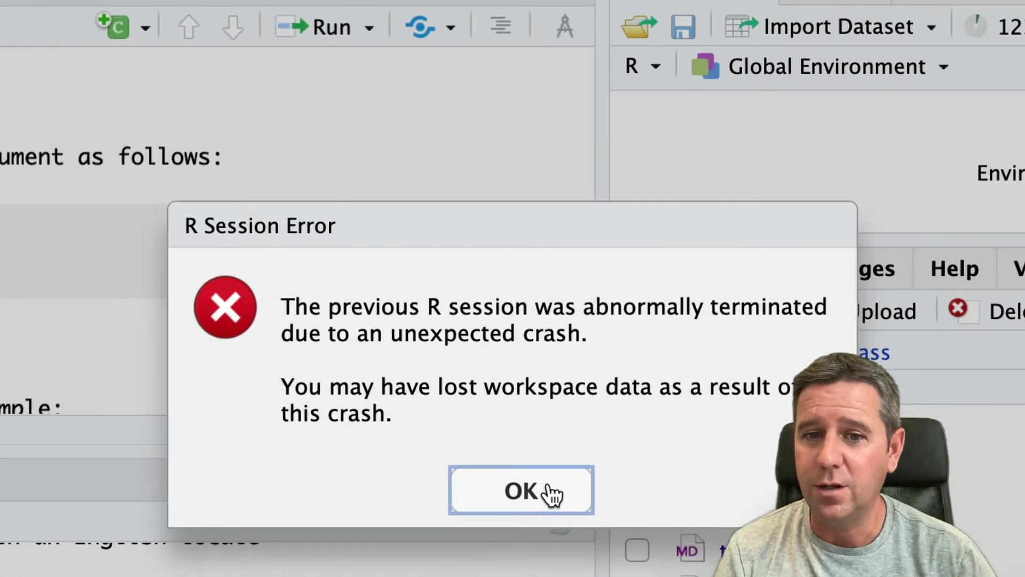
pyautogui.click(548, 492)
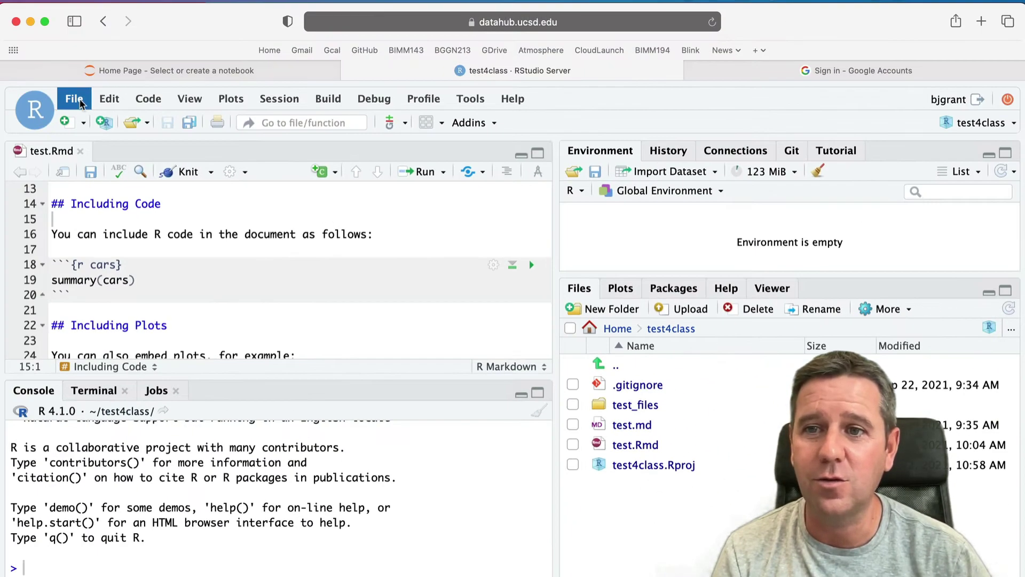
pyautogui.click(73, 98)
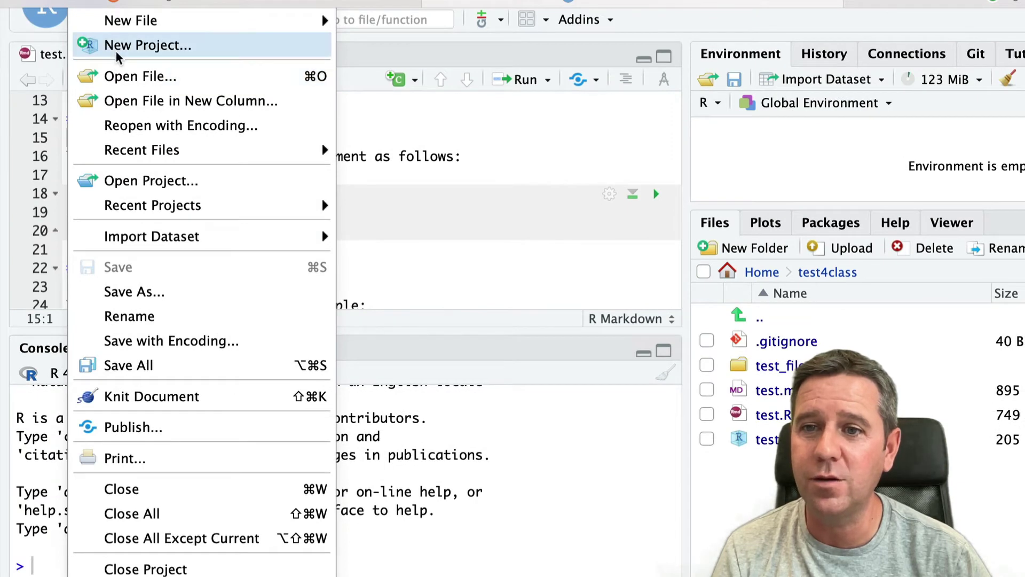
# - Create a New Directory > New Project named testvideo
pyautogui.click(117, 46)
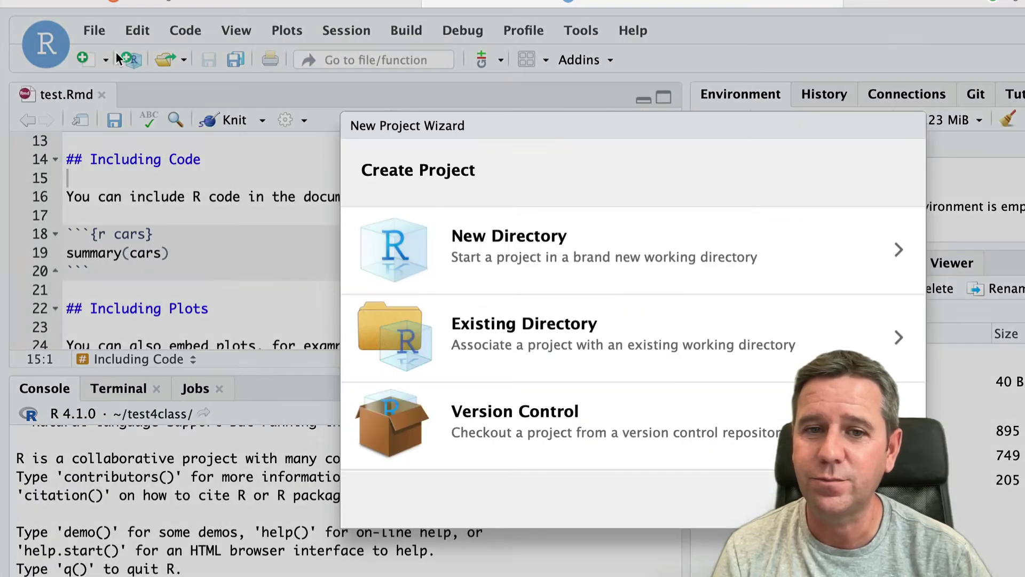
pyautogui.click(695, 246)
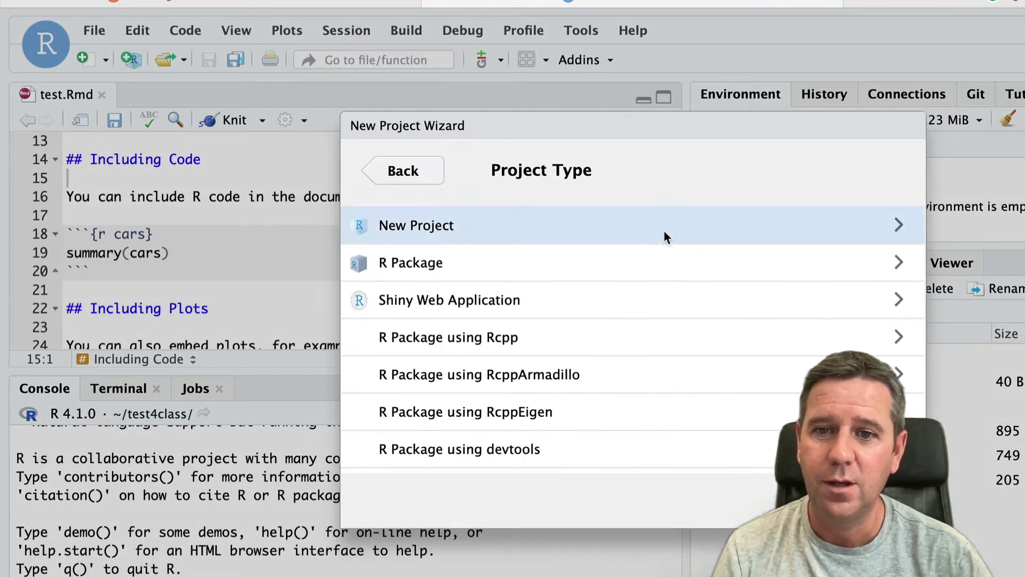
pyautogui.click(642, 225)
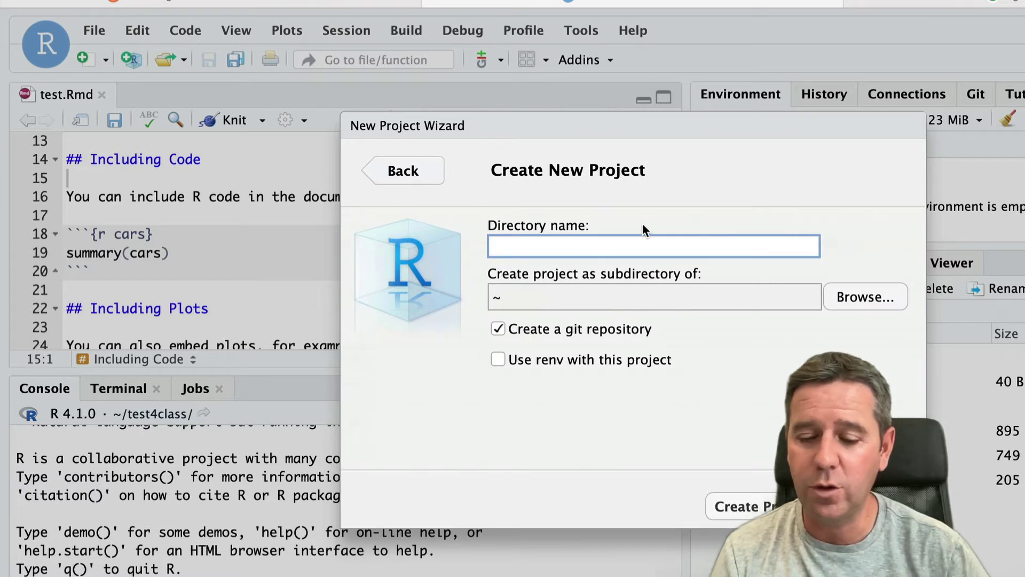
pyautogui.write('testvideo')
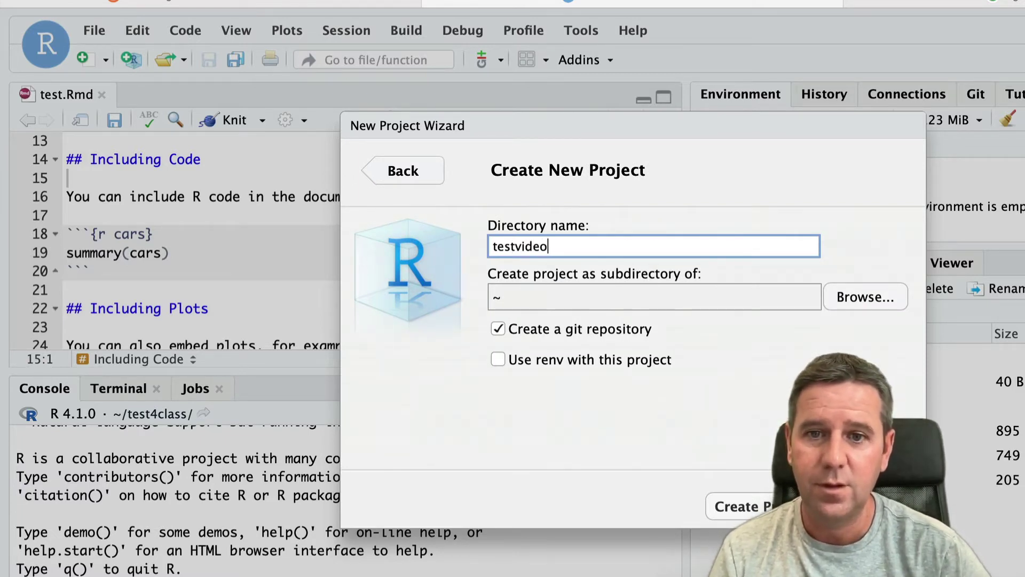
pyautogui.press('Return')
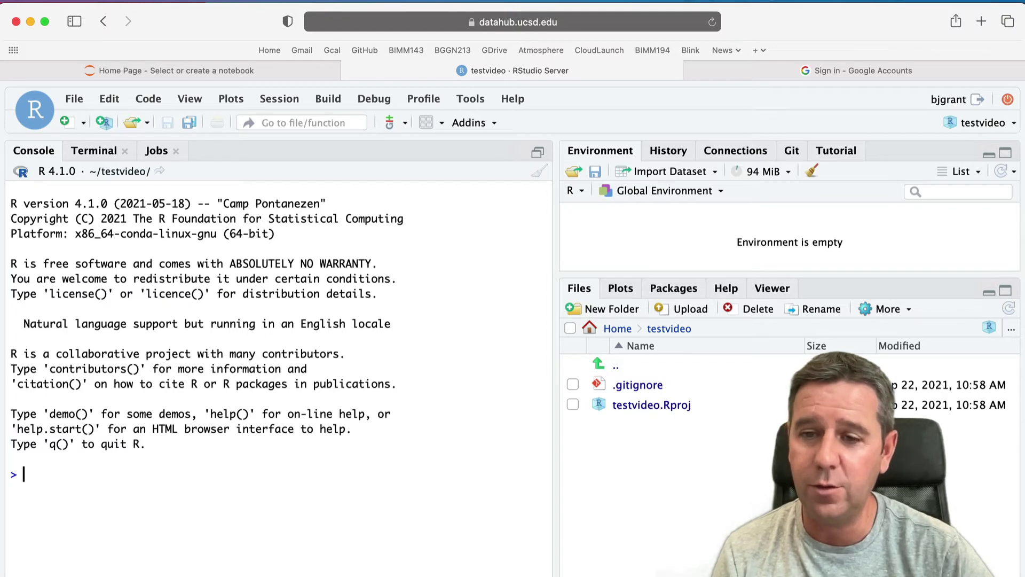
# - Run plot(1:10) in the console and view the scatter plot in the Zoom window
pyautogui.press('super+plus')
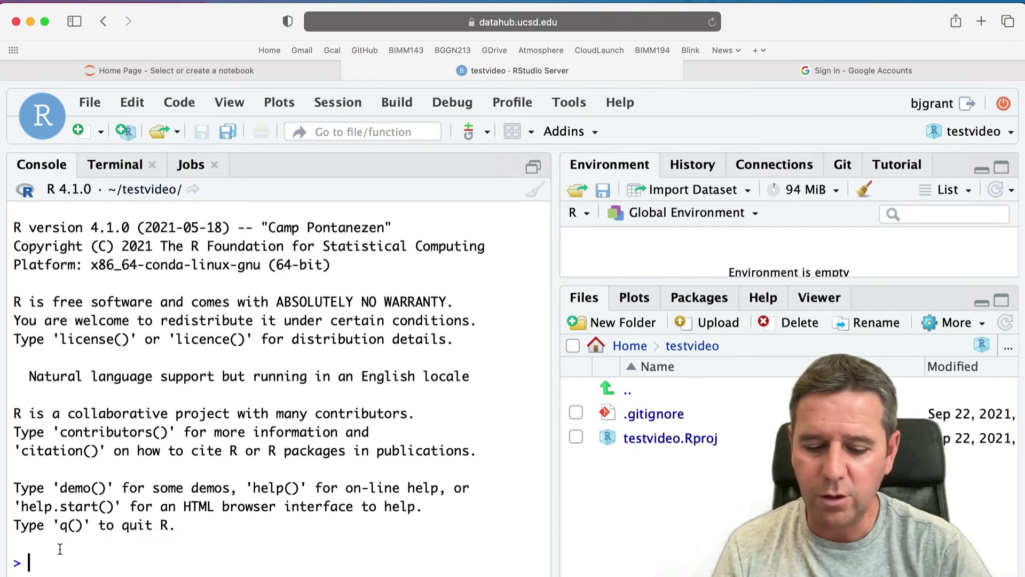
pyautogui.write('pol')
pyautogui.press('BackSpace')
pyautogui.press('BackSpace')
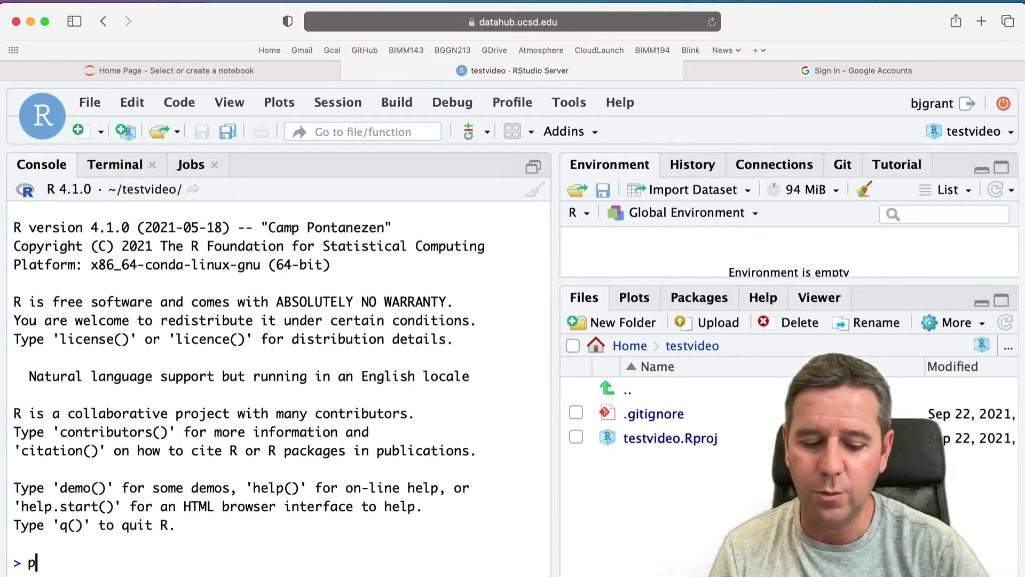
pyautogui.write('lot(1')
pyautogui.write(':10')
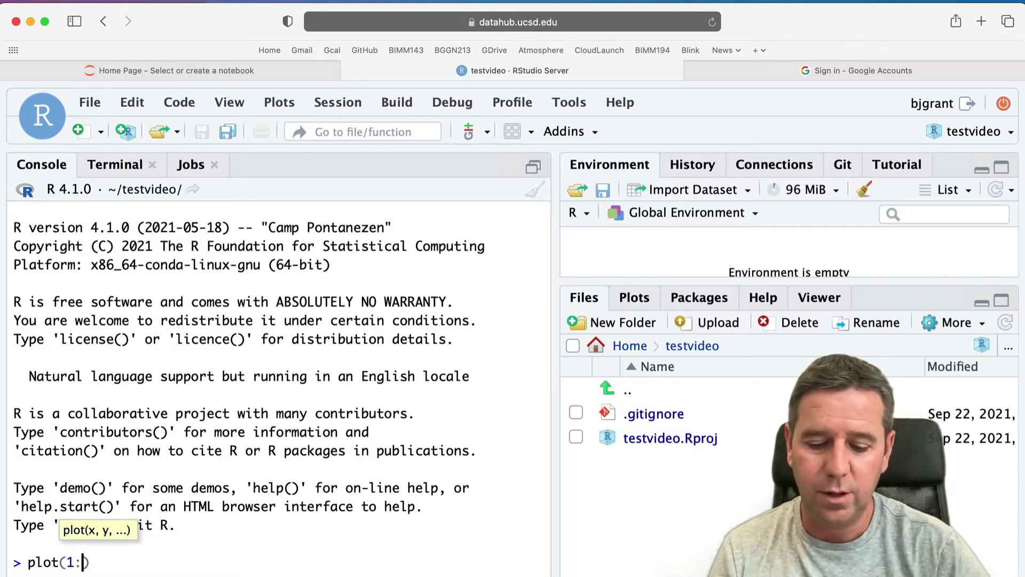
pyautogui.press('Return')
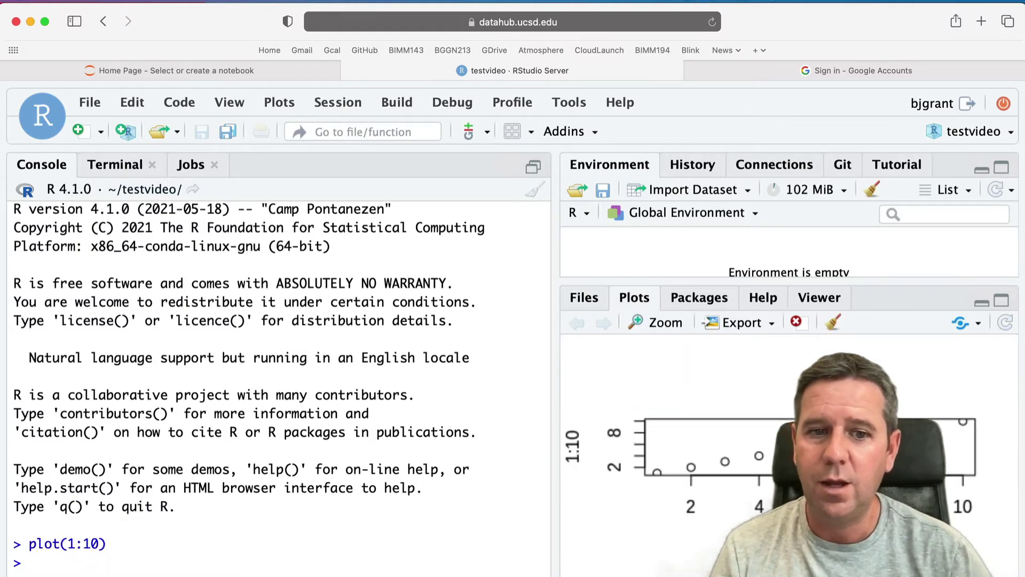
pyautogui.press('super+minus')
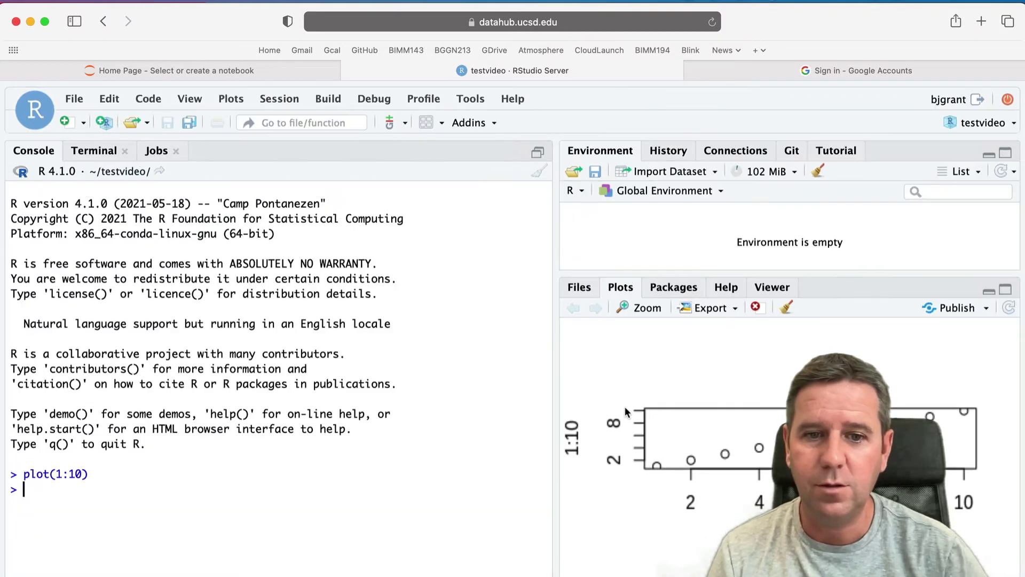
pyautogui.click(651, 308)
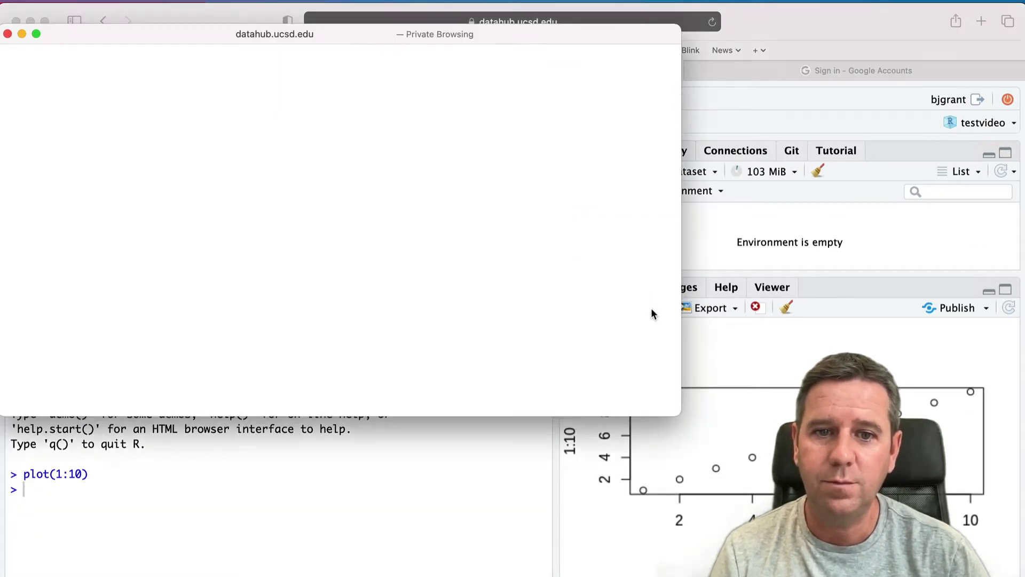
pyautogui.click(8, 34)
pyautogui.click(74, 99)
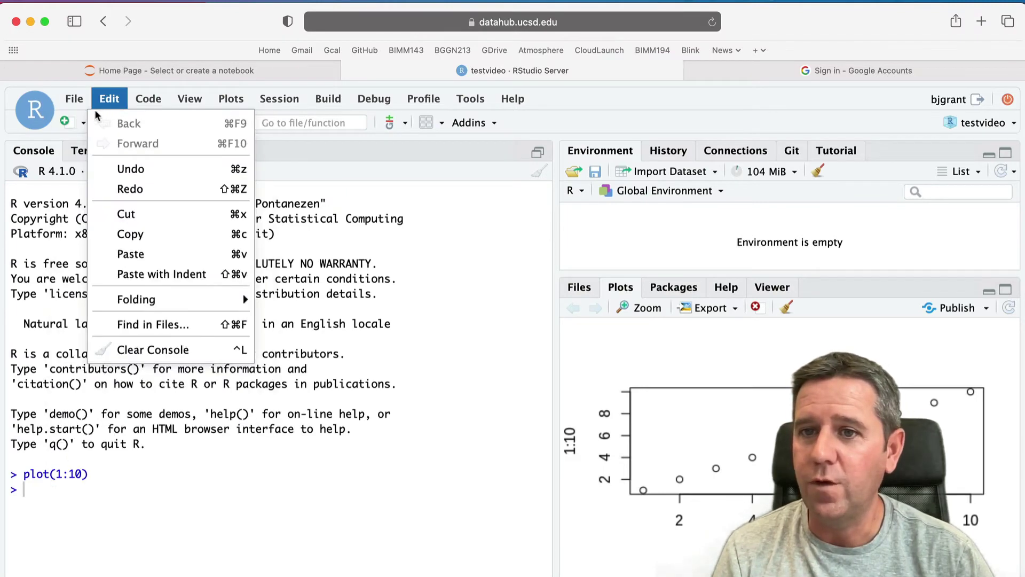
# - Create a new R Markdown document titled 'test'
pyautogui.moveTo(197, 131)
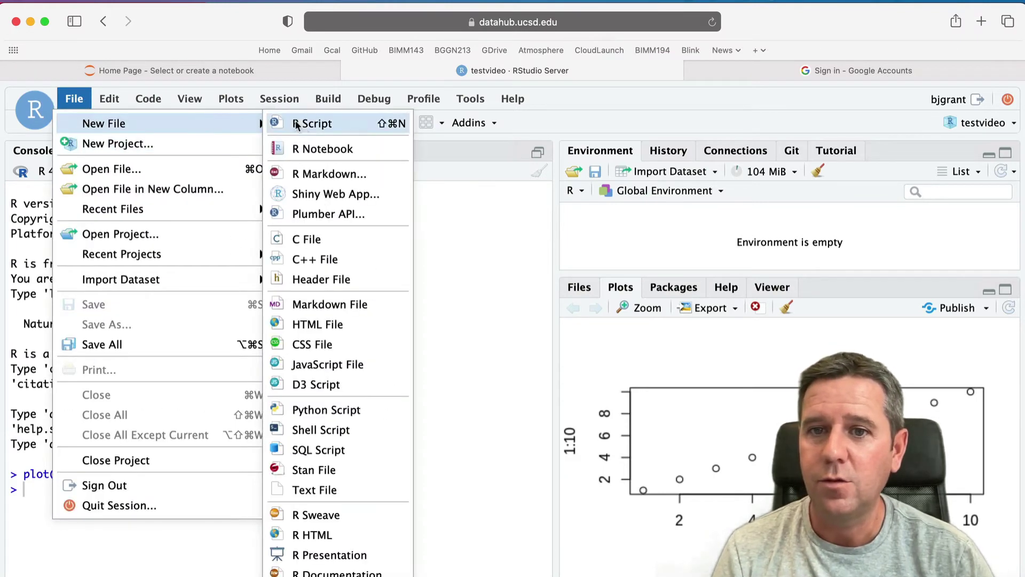
pyautogui.click(310, 171)
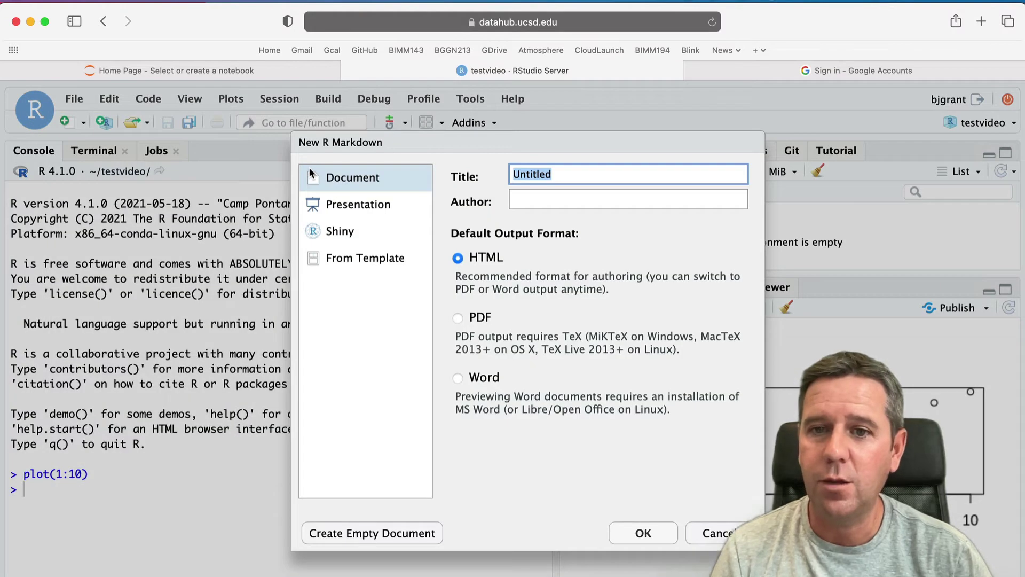
pyautogui.write('test')
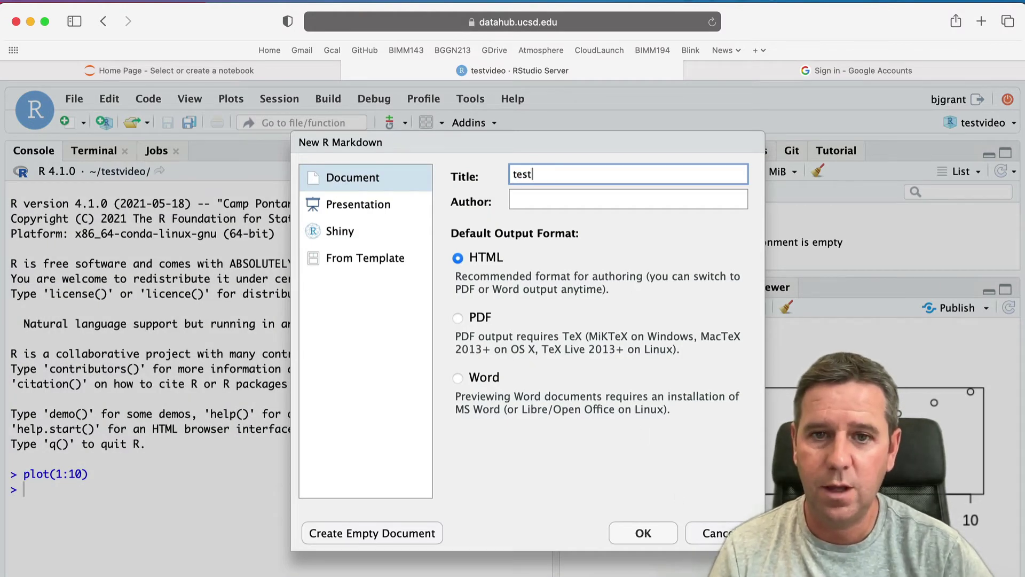
pyautogui.press('Return')
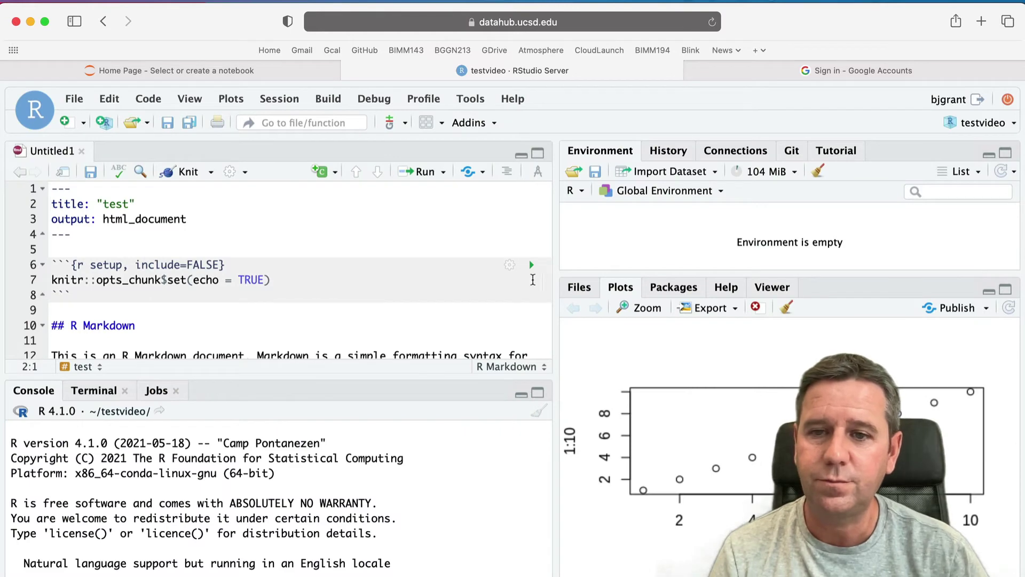
# - Knit the document to HTML, saving it as test.Rmd, and reopen the blocked preview
pyautogui.click(537, 155)
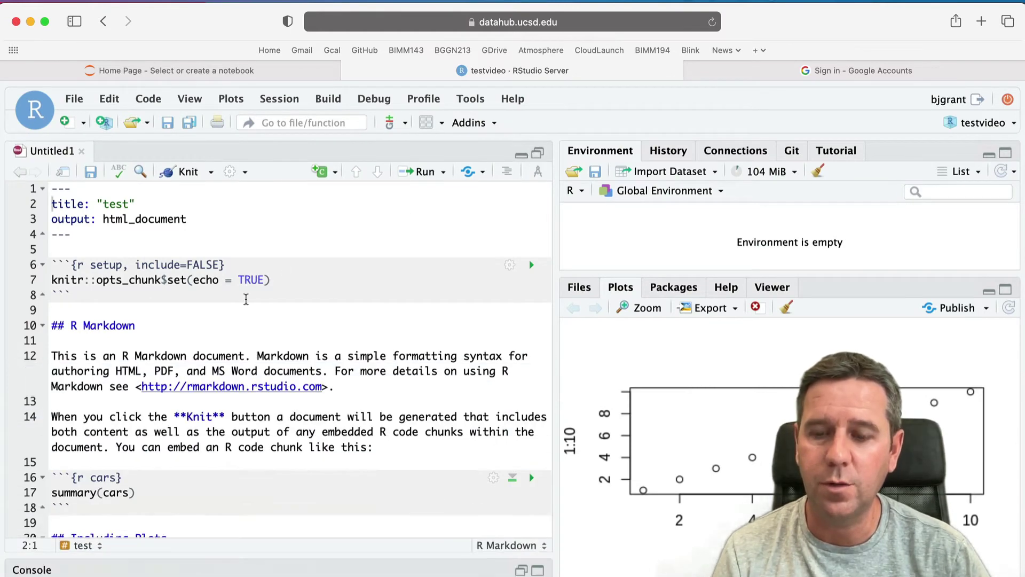
pyautogui.press('super+equal')
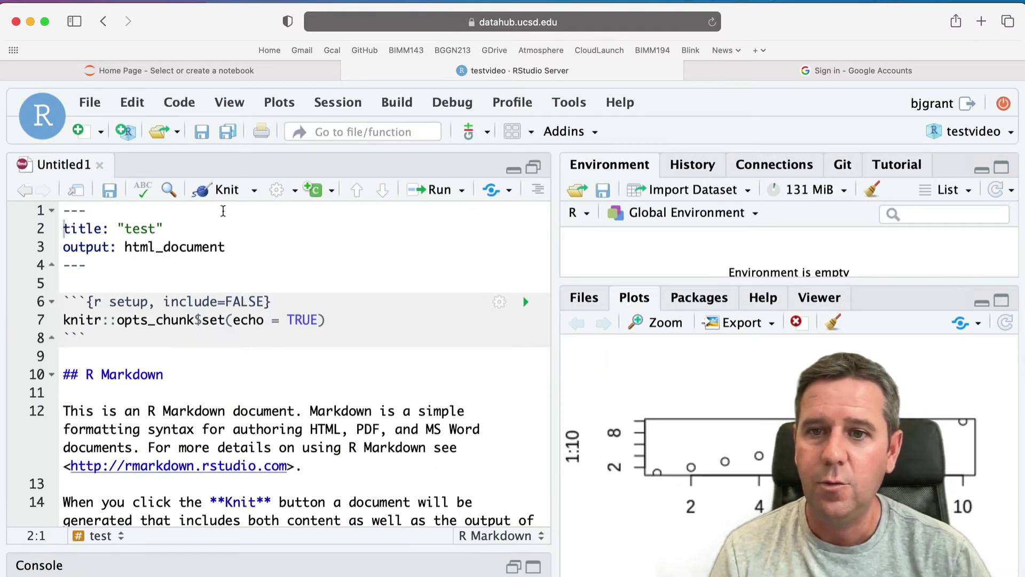
pyautogui.click(227, 191)
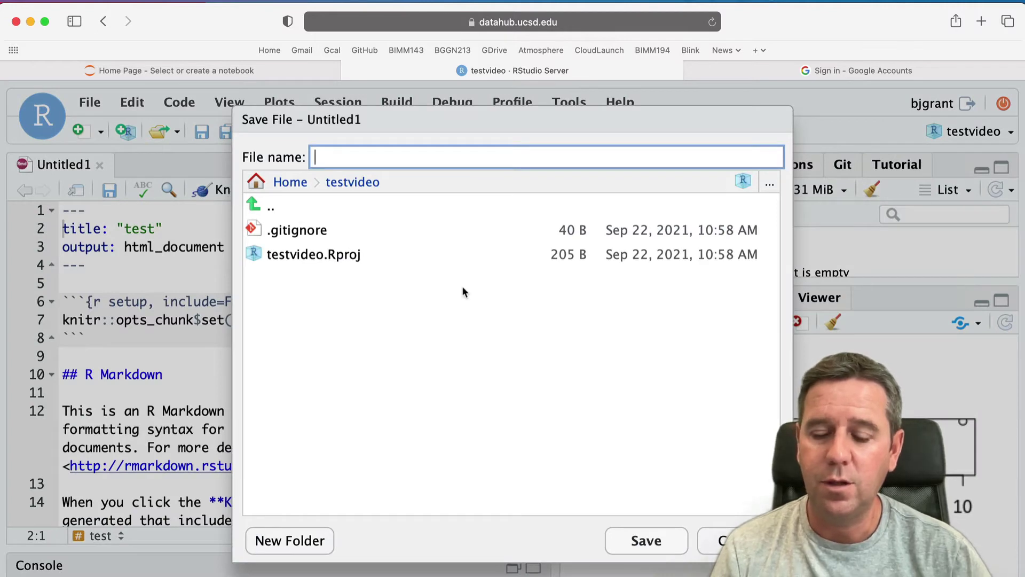
pyautogui.press('Return')
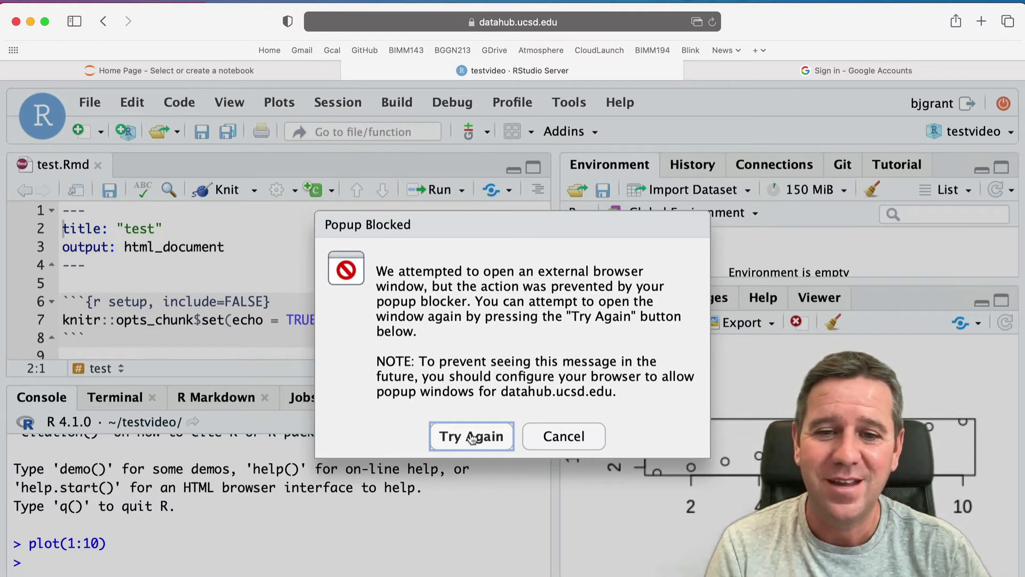
pyautogui.click(472, 437)
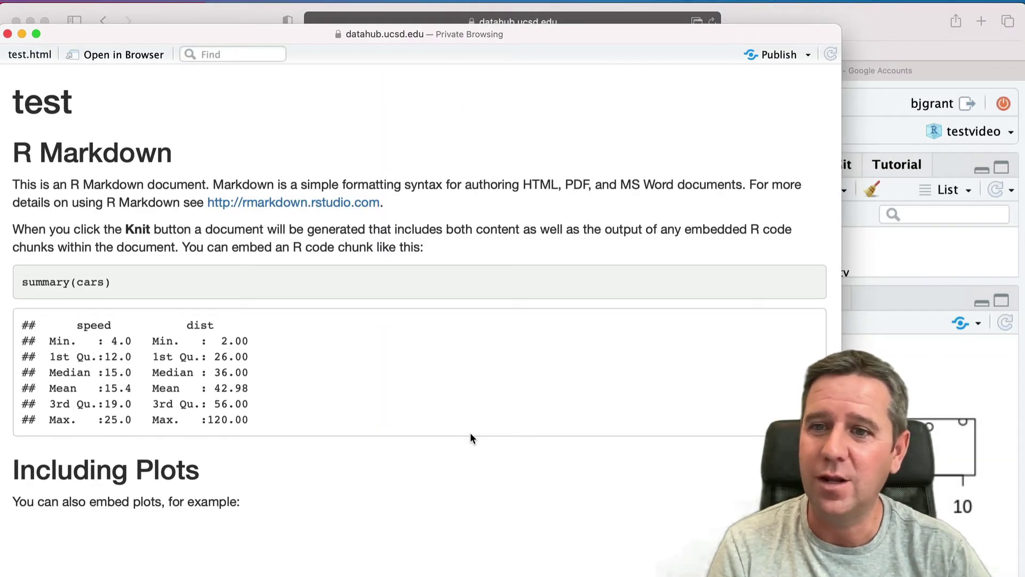
# - Review the knitted test.html preview, then close it to return to test.Rmd
pyautogui.scroll(-10, 471, 437)
pyautogui.scroll(10, 471, 437)
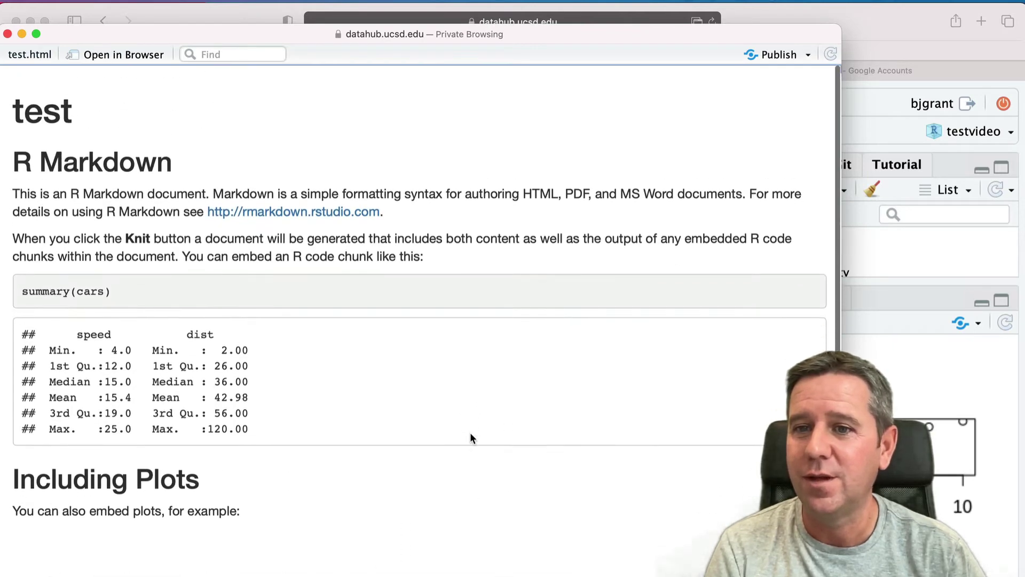
pyautogui.click(8, 34)
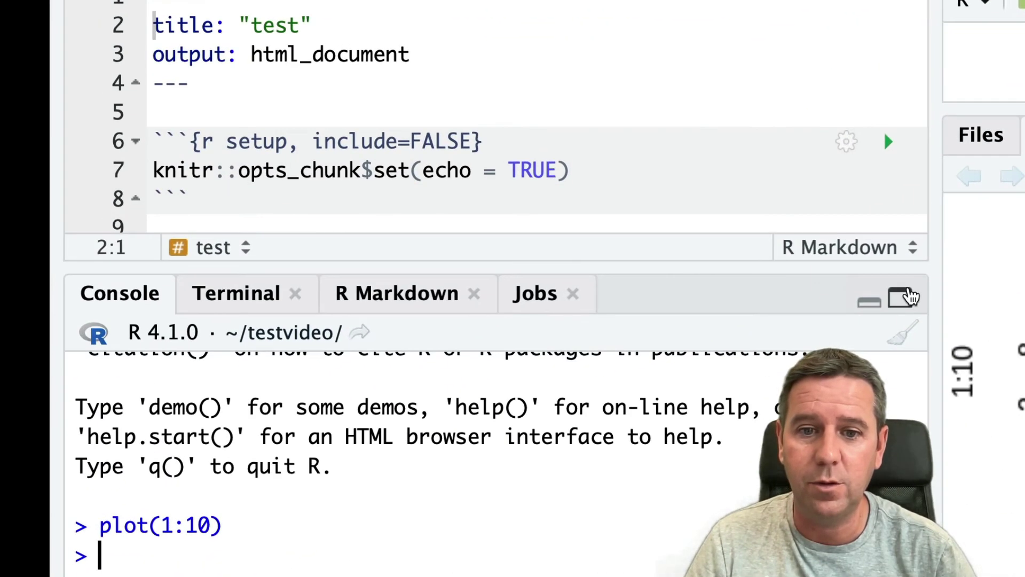
# - Maximize and clear the console, then run install.packages("bio3d") until it reports DONE
pyautogui.click(909, 296)
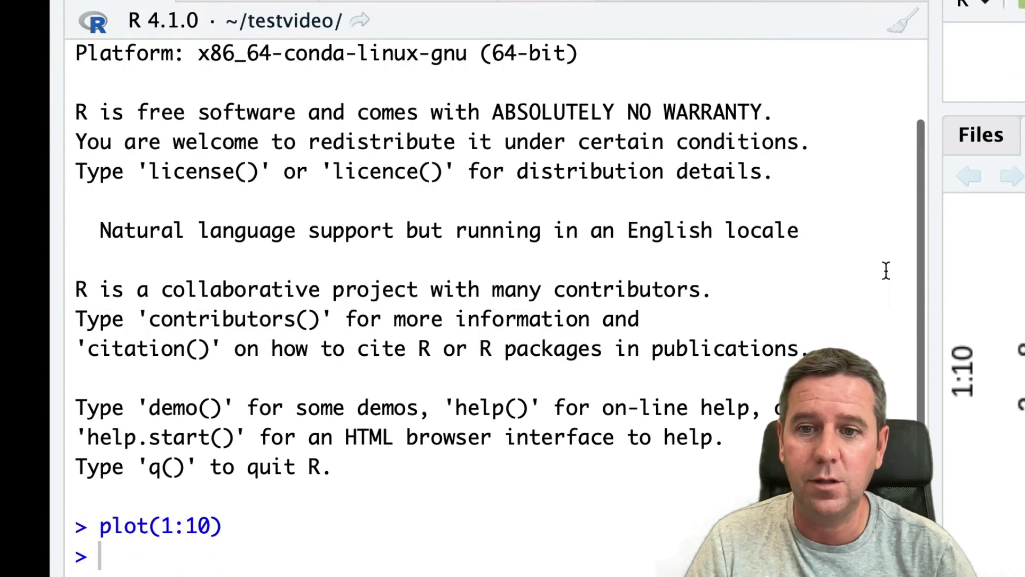
pyautogui.click(902, 22)
pyautogui.write('install')
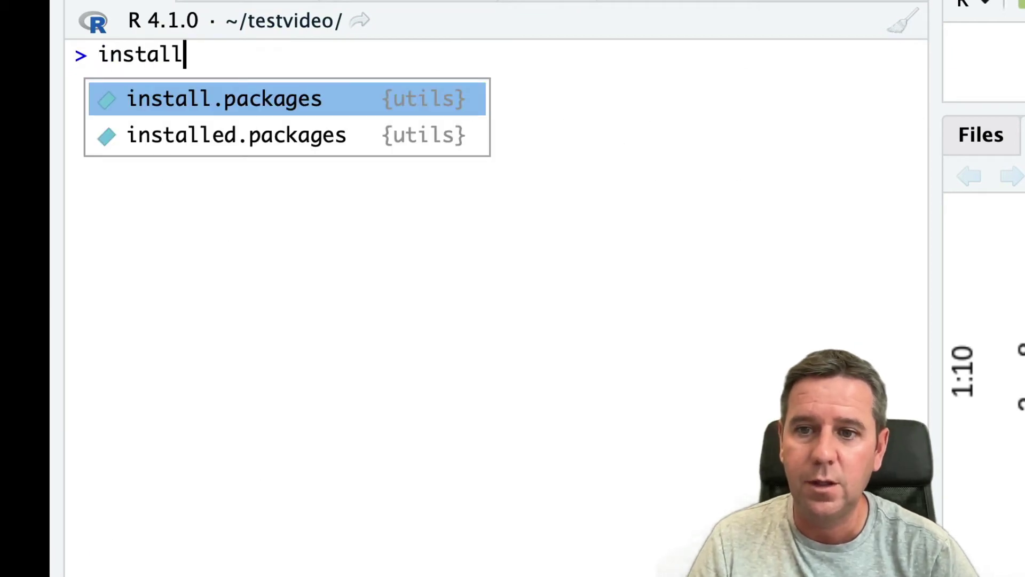
pyautogui.press('Tab')
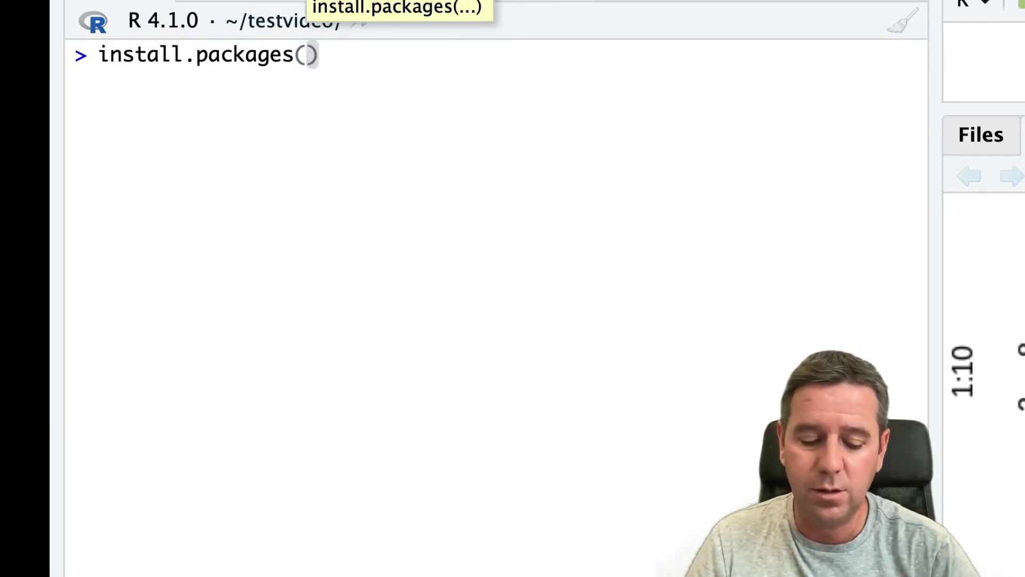
pyautogui.write('"bio')
pyautogui.press('BackSpace')
pyautogui.press('BackSpace')
pyautogui.press('BackSpace')
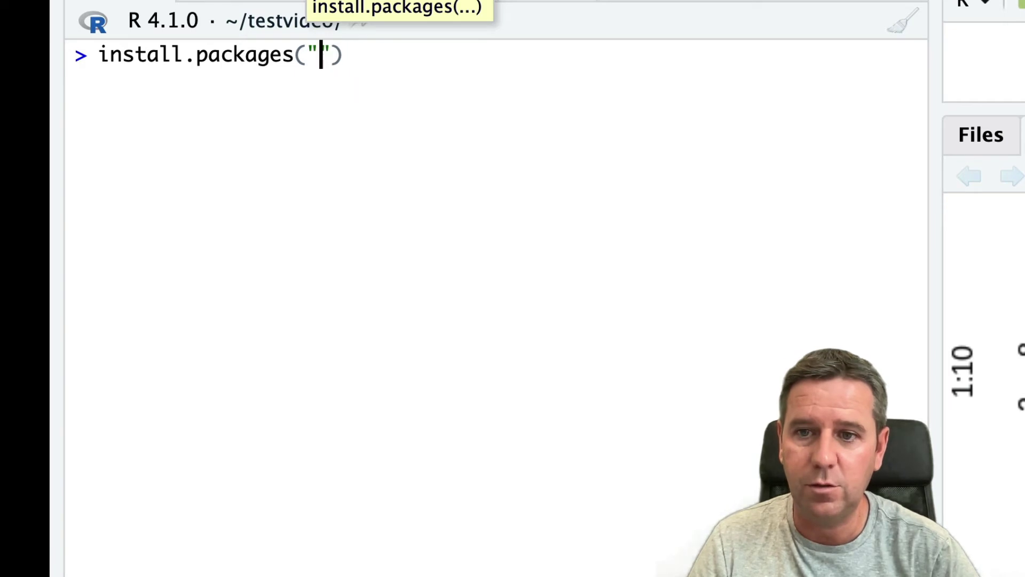
pyautogui.write('bio3d')
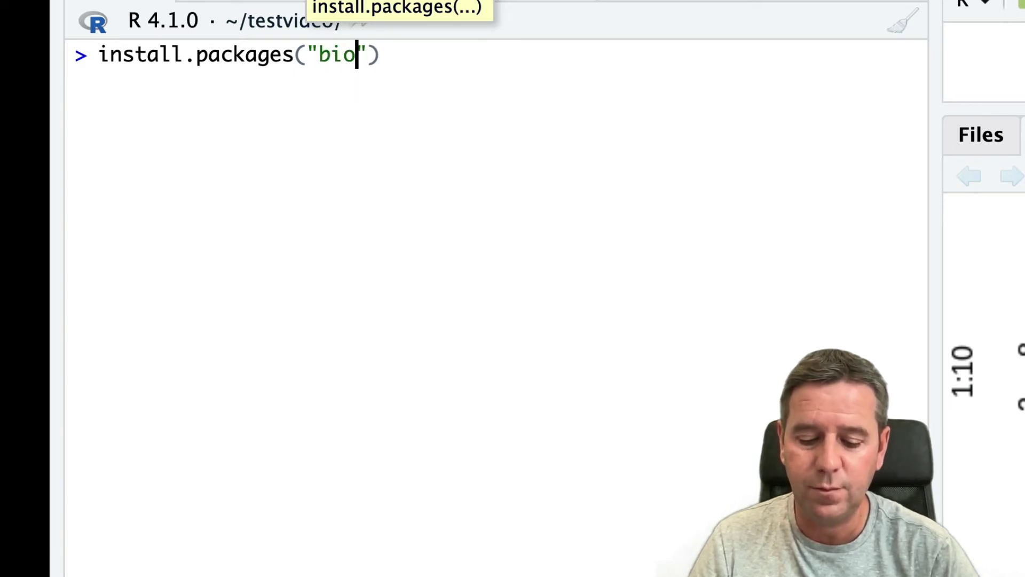
pyautogui.press('Return')
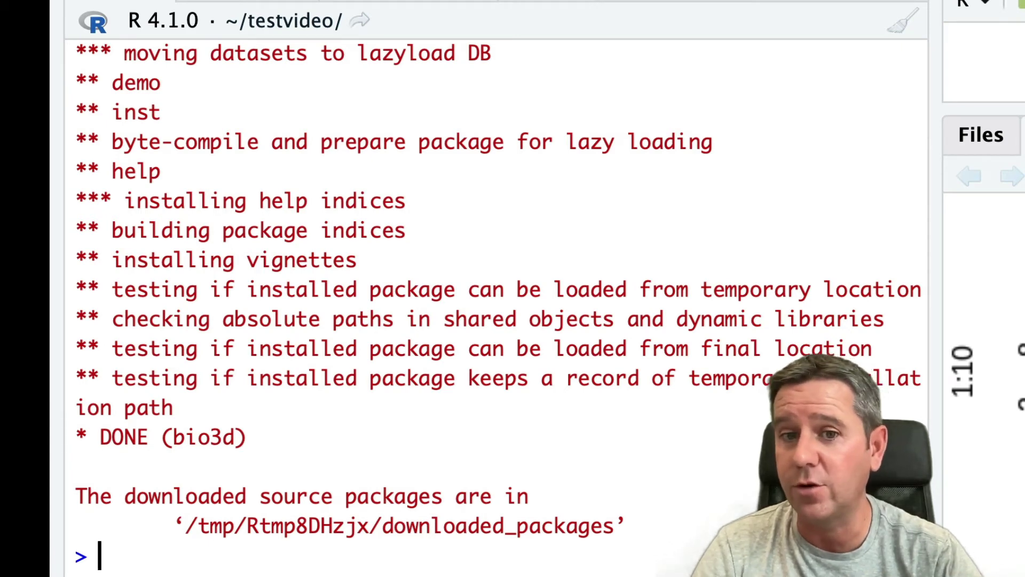
# - Load the bio3d package with library(bio3d)
pyautogui.write('l')
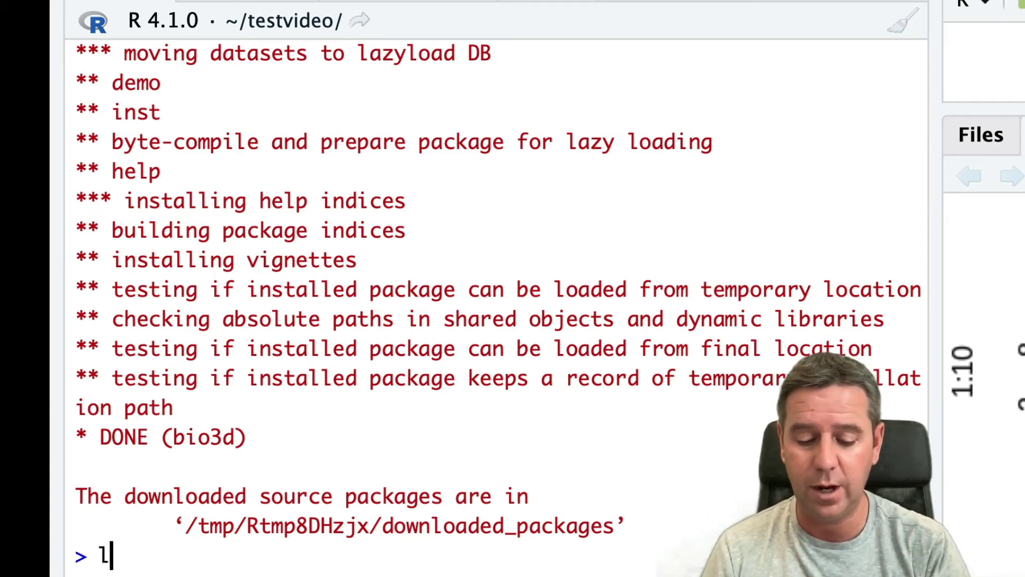
pyautogui.write('ibrary(bi')
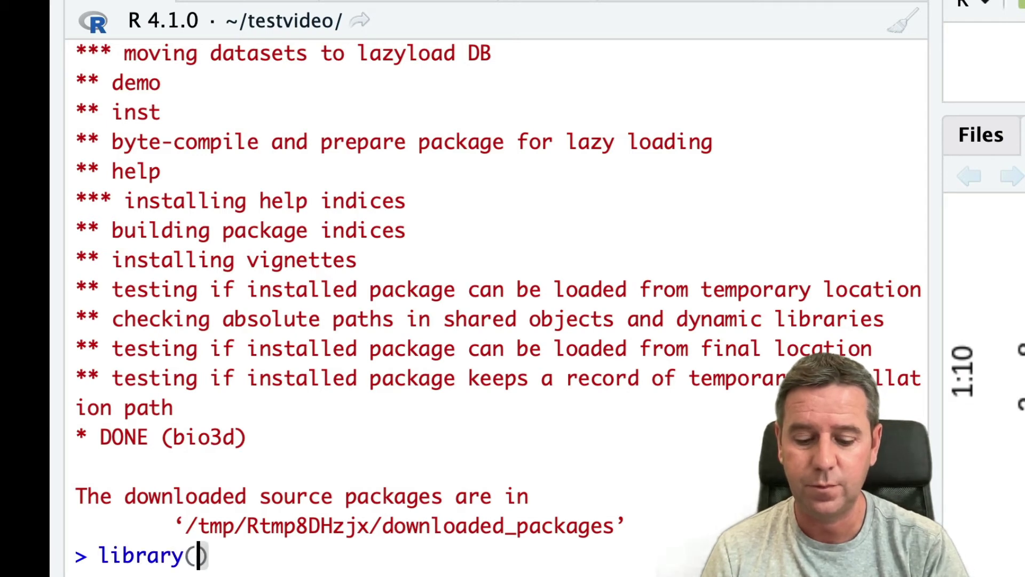
pyautogui.press('Tab')
pyautogui.press('Return')
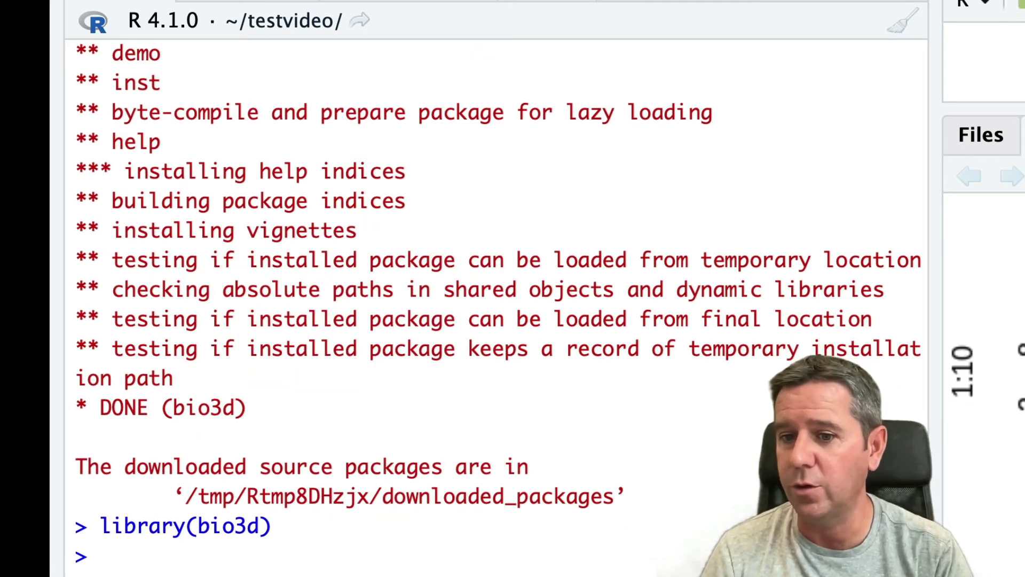
# - Run read.pdb("4q21") and review its summary: 1447 atoms, one chain, 168 residues
pyautogui.write('read.pdb')
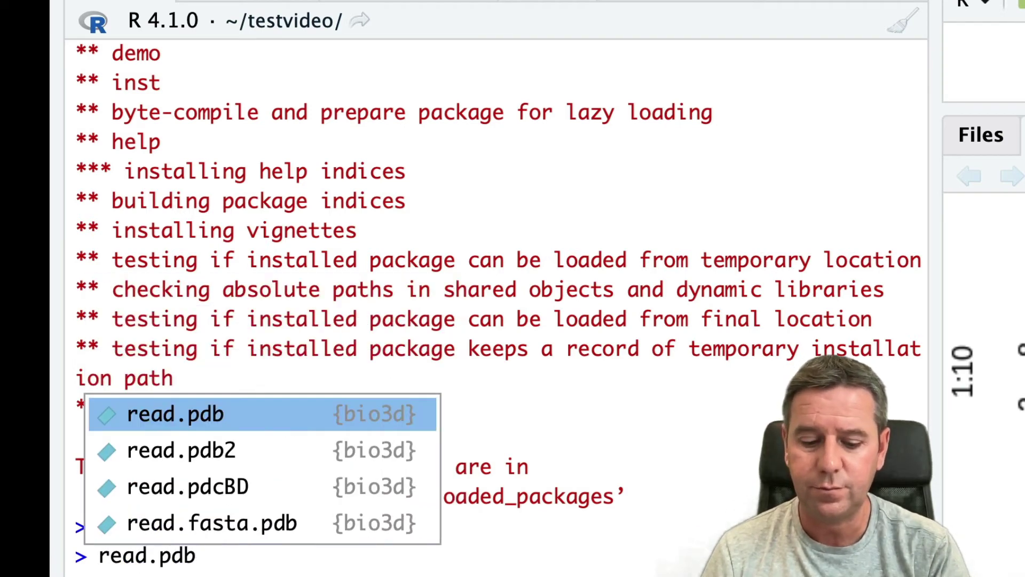
pyautogui.press('Tab')
pyautogui.write('"')
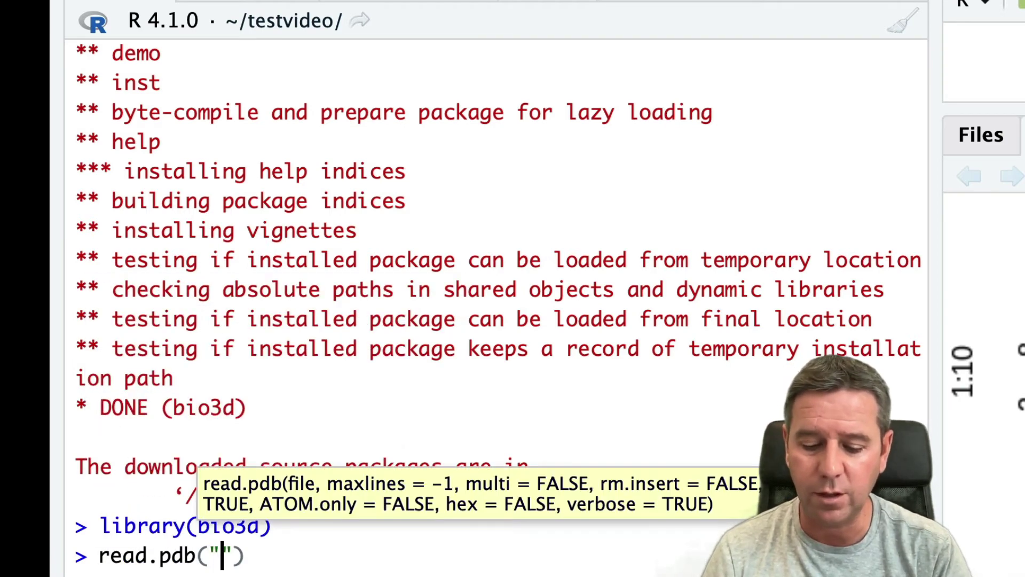
pyautogui.write('4q')
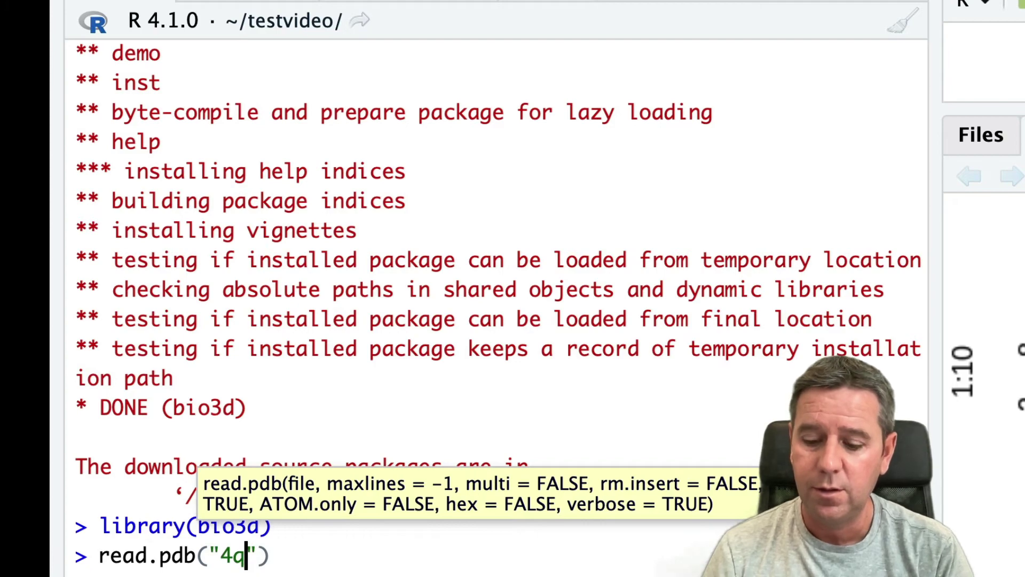
pyautogui.write('21')
pyautogui.press('Return')
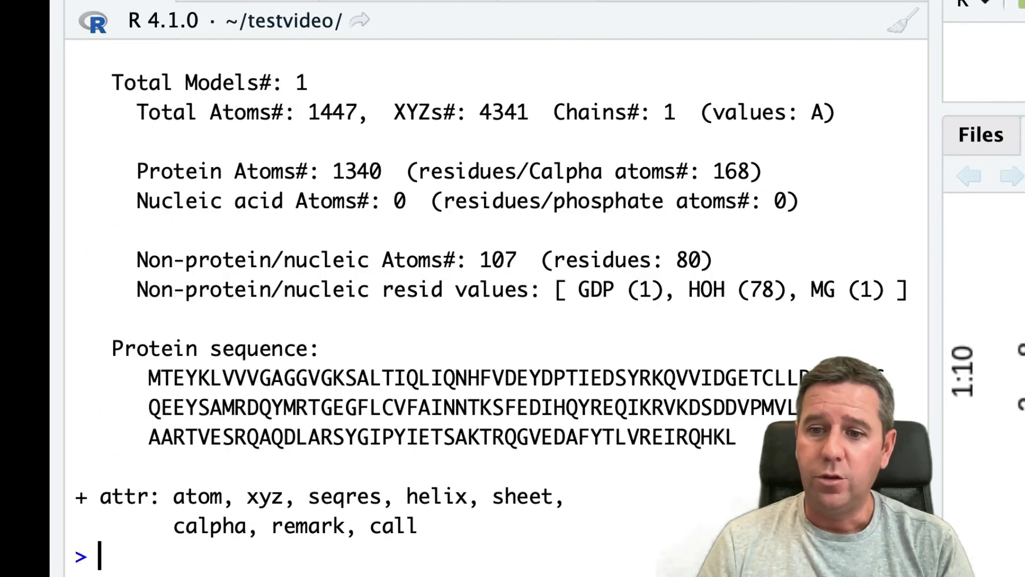
pyautogui.scroll(4, 472, 243)
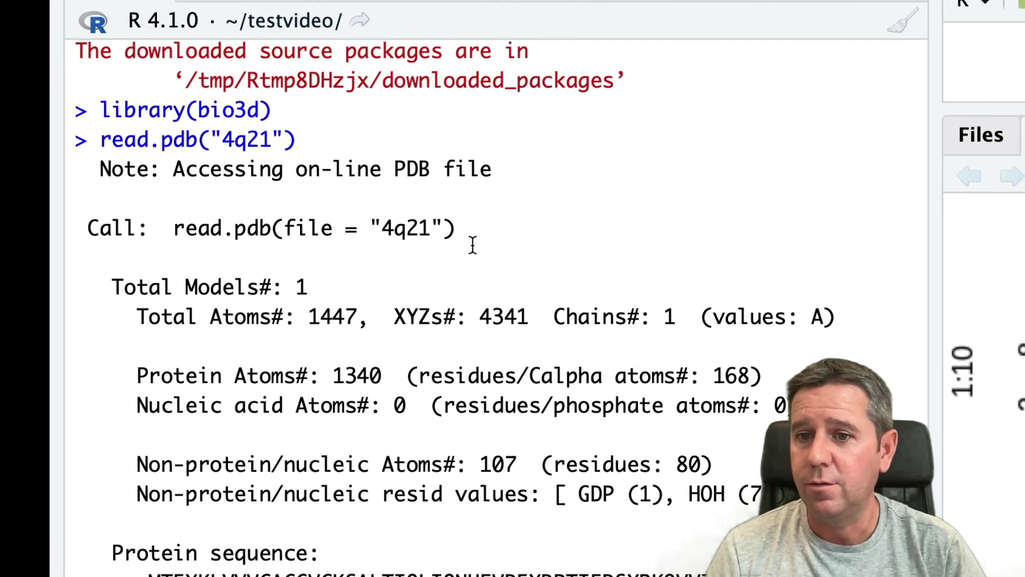
pyautogui.scroll(-4, 472, 244)
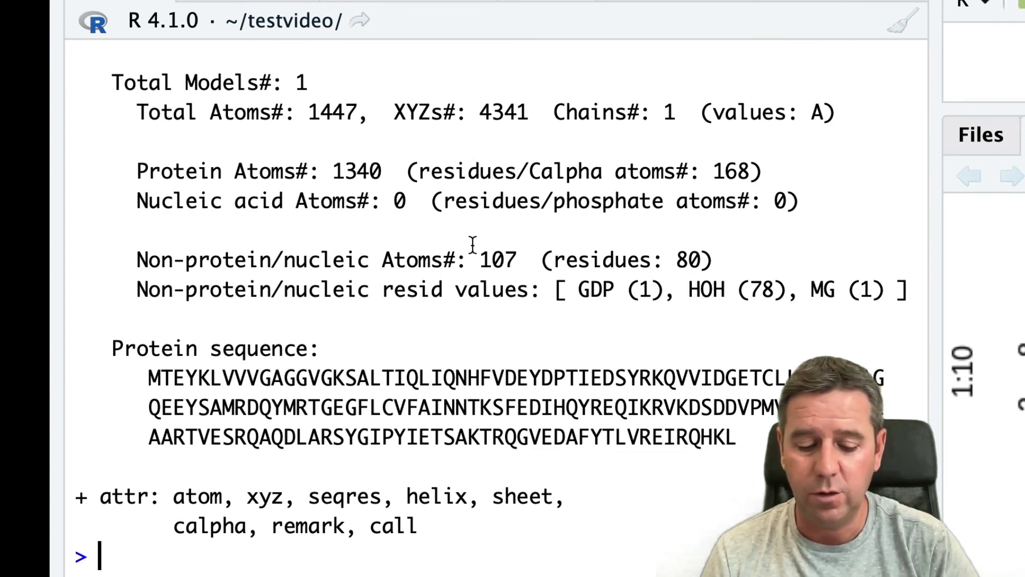
# - Clear the console and run install.packages("tidyverse"), correcting the misspelled package name
pyautogui.click(902, 27)
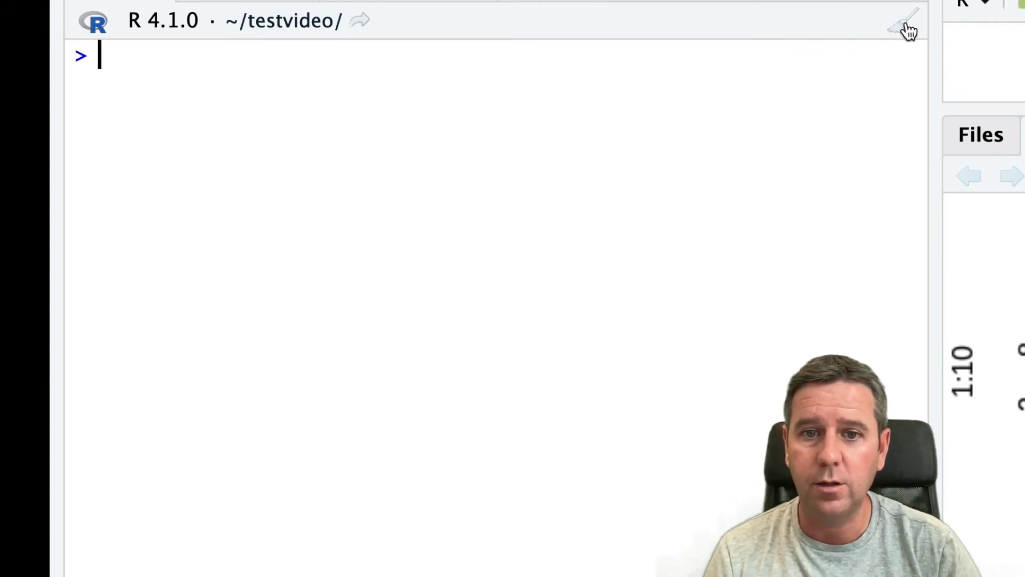
pyautogui.write('i')
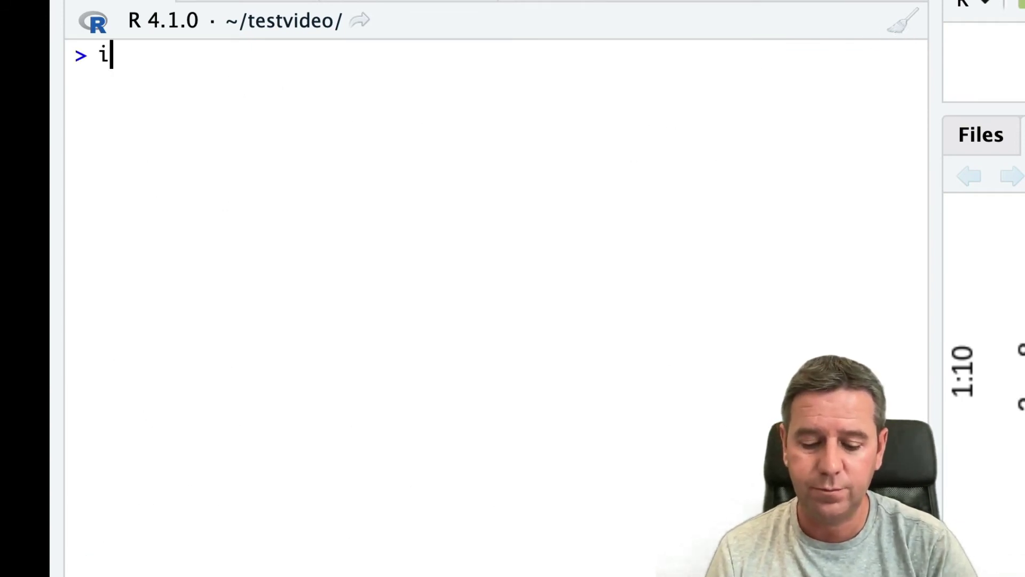
pyautogui.write('nstall.pac')
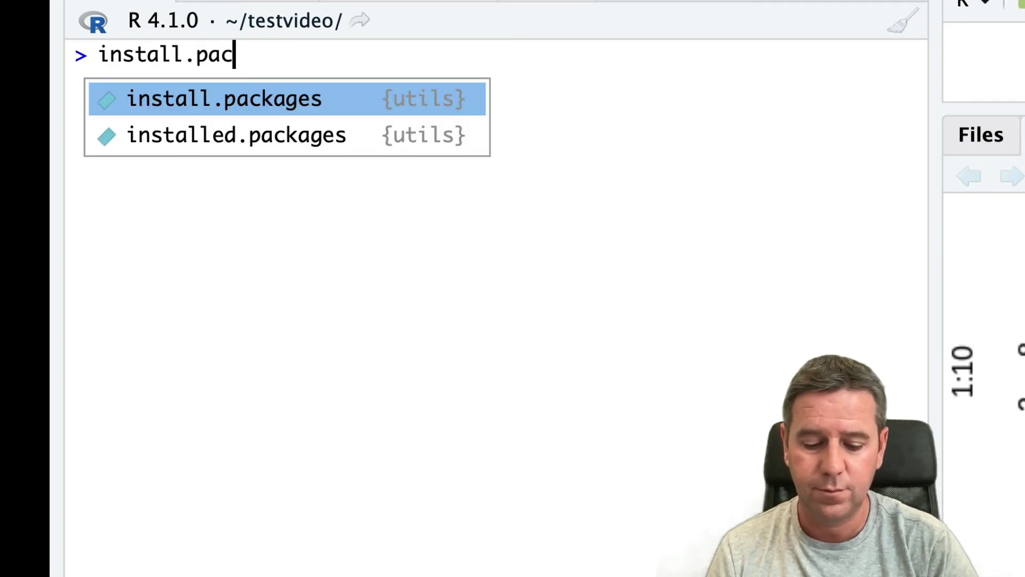
pyautogui.write('kages("tidey')
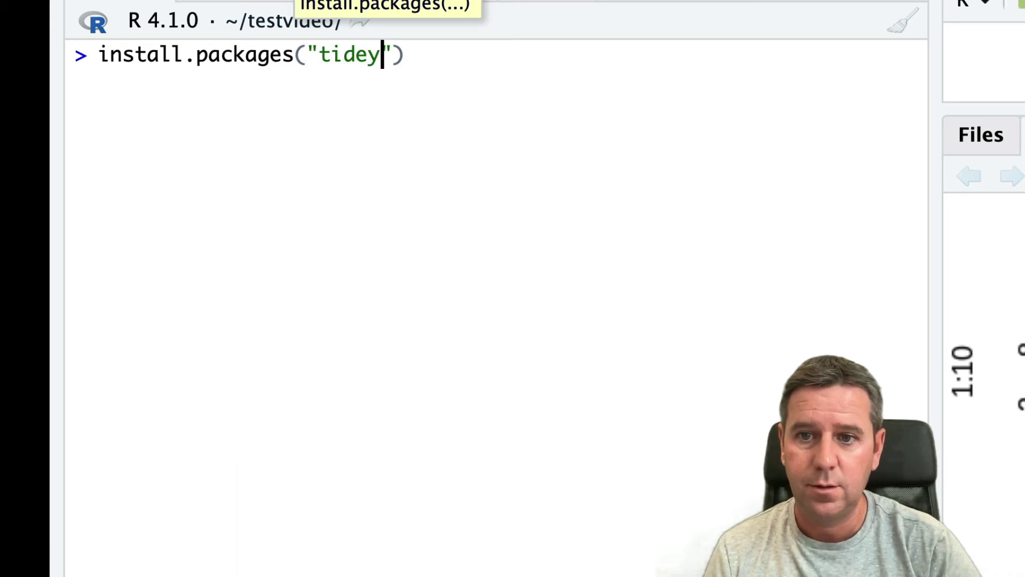
pyautogui.press('BackSpace')
pyautogui.press('BackSpace')
pyautogui.write('yve')
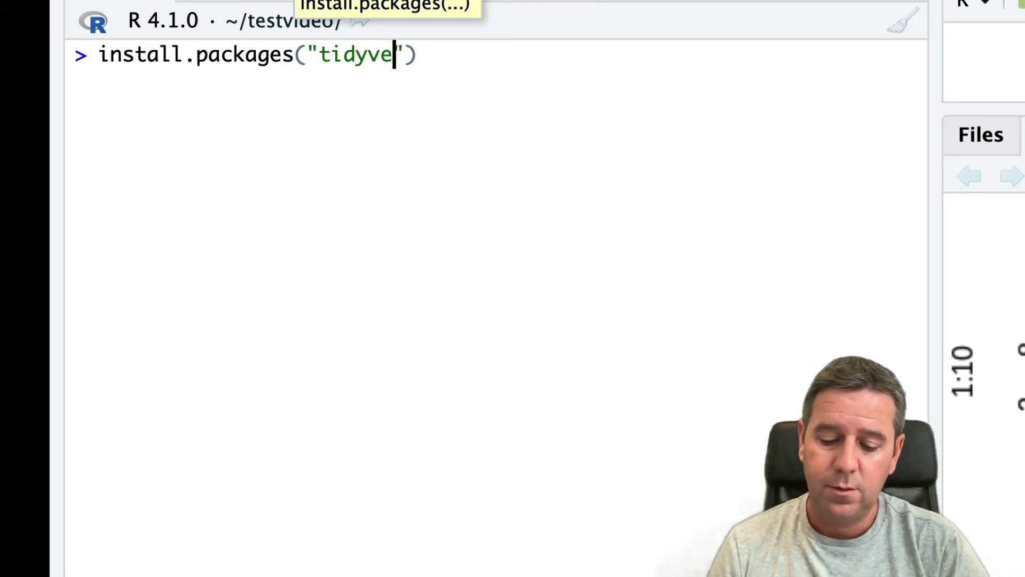
pyautogui.write('rse')
pyautogui.press('Return')
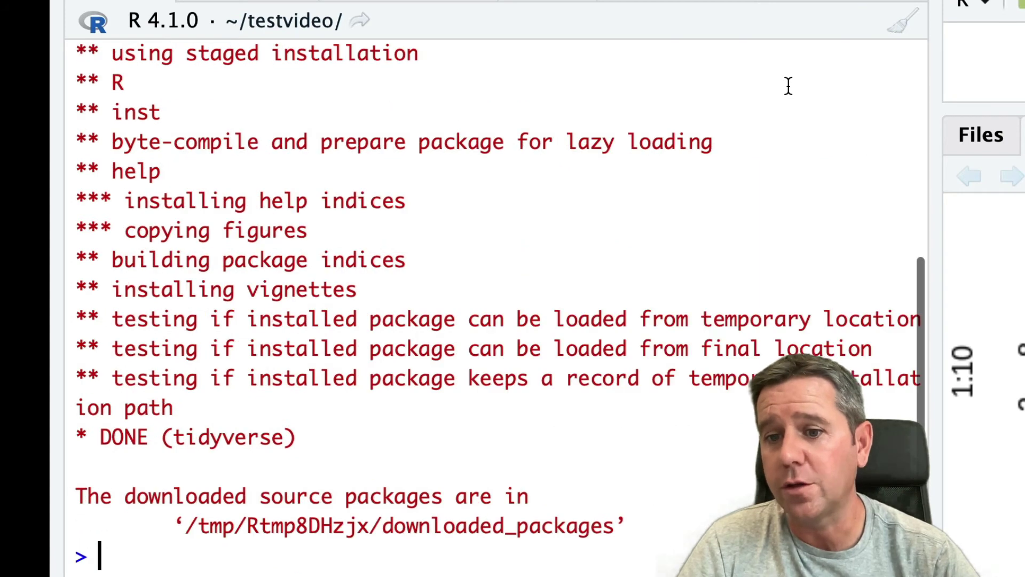
pyautogui.scroll(5, 651, 183)
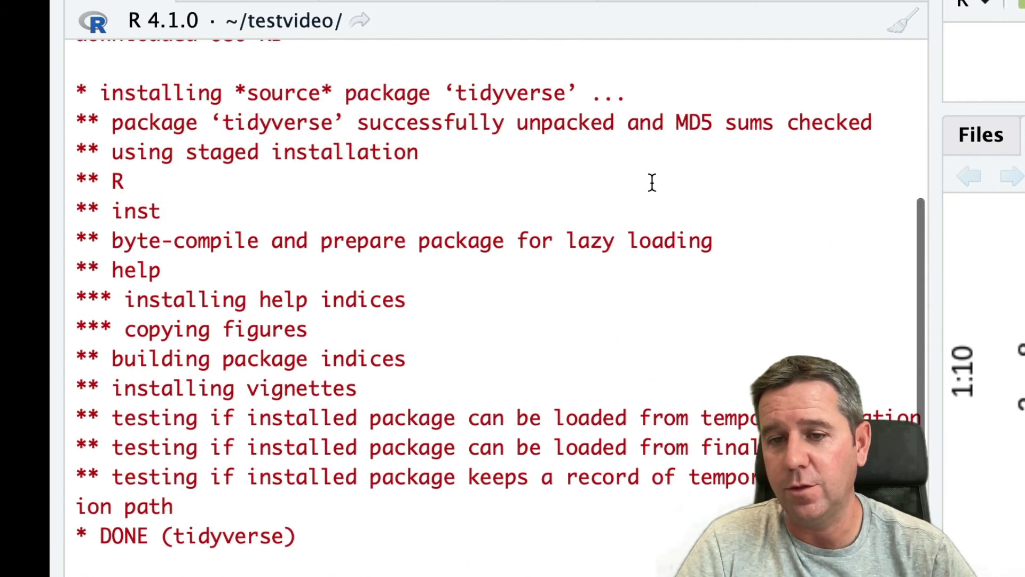
pyautogui.doubleClick(291, 151)
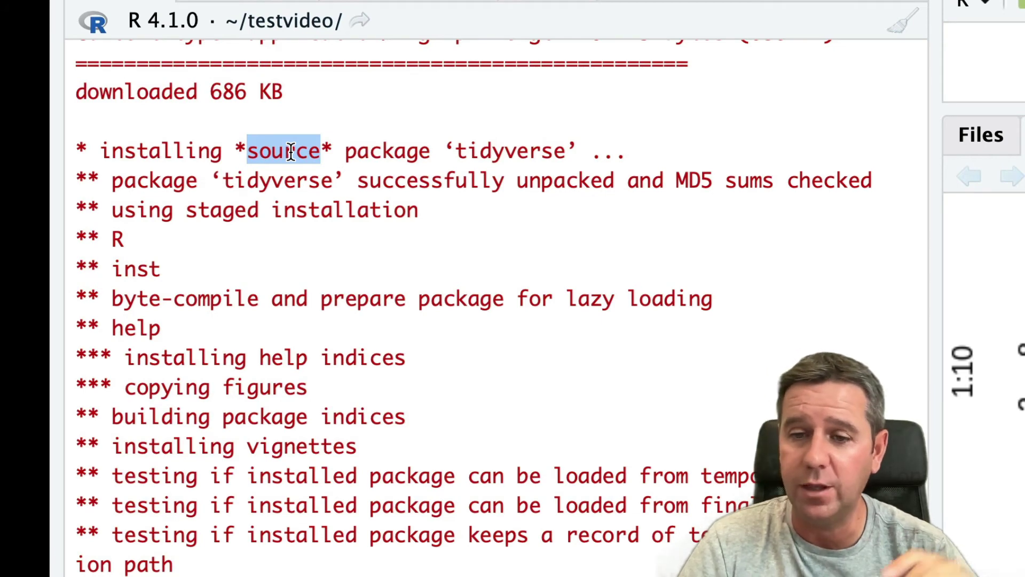
pyautogui.press('Escape')
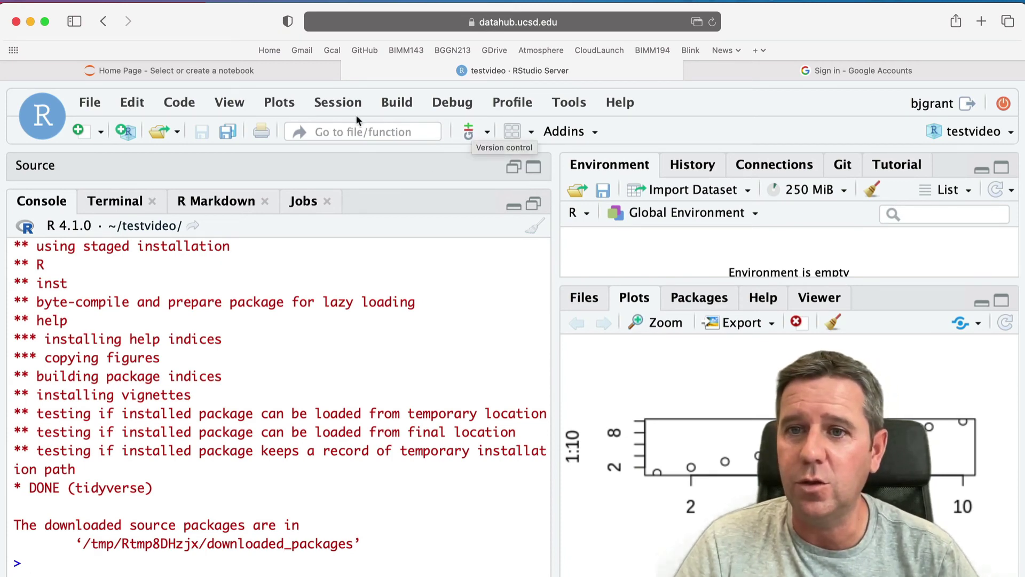
pyautogui.click(89, 102)
pyautogui.moveTo(132, 102)
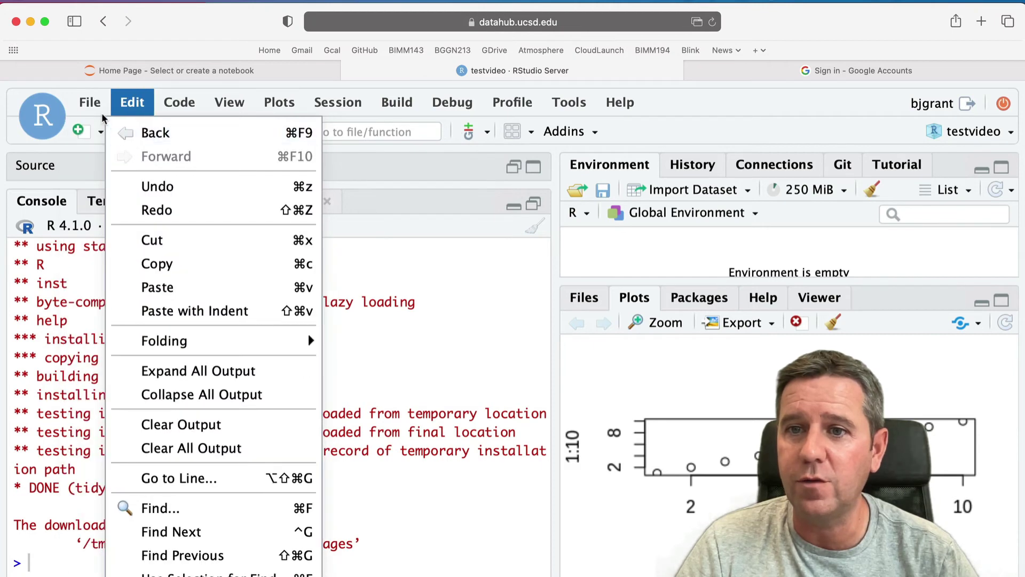
pyautogui.moveTo(95, 105)
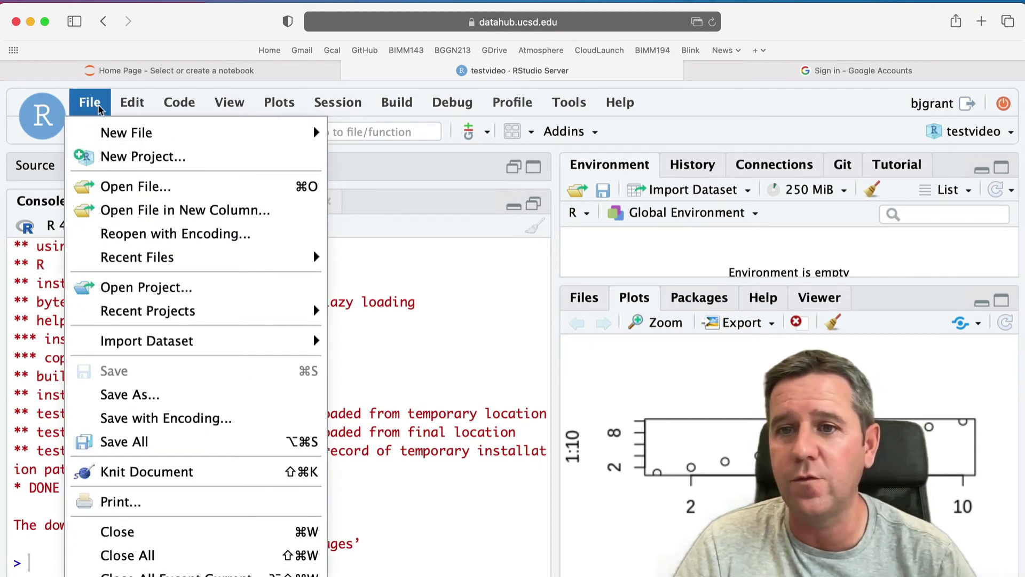
pyautogui.click(32, 288)
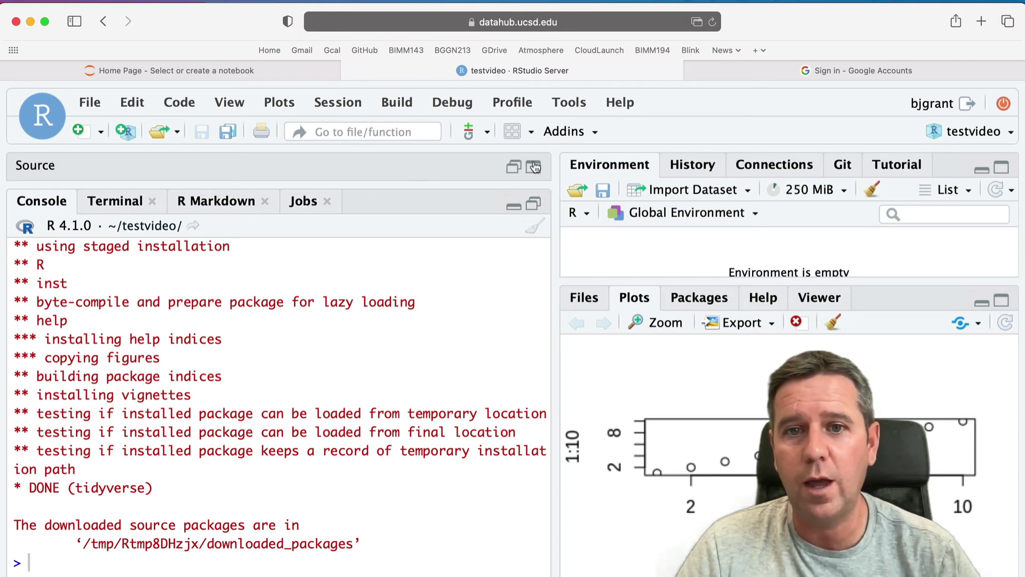
# - Visit the JupyterHub control panel and file browser, then return to the RStudio tab
pyautogui.click(264, 74)
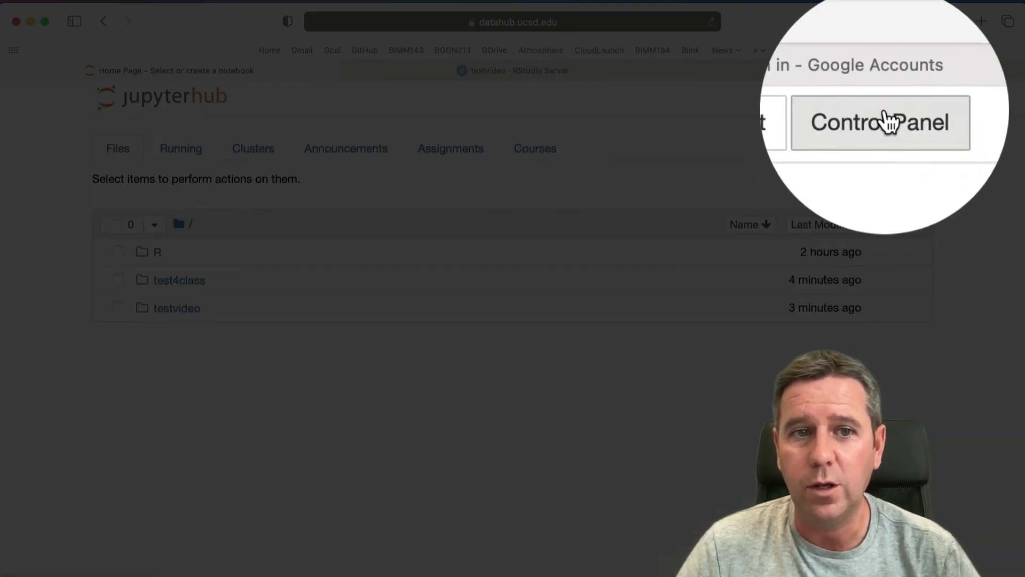
pyautogui.click(883, 98)
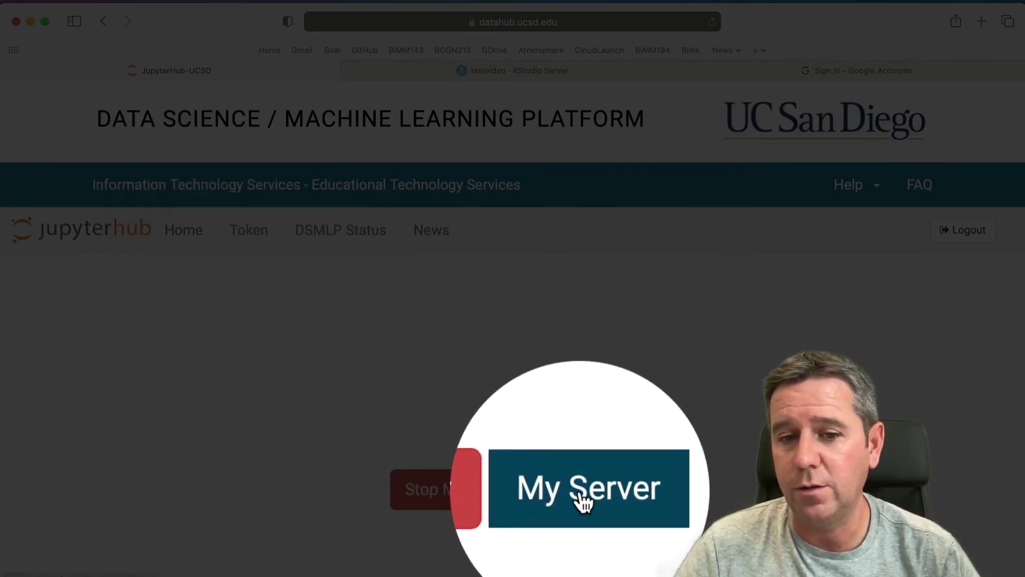
pyautogui.click(582, 493)
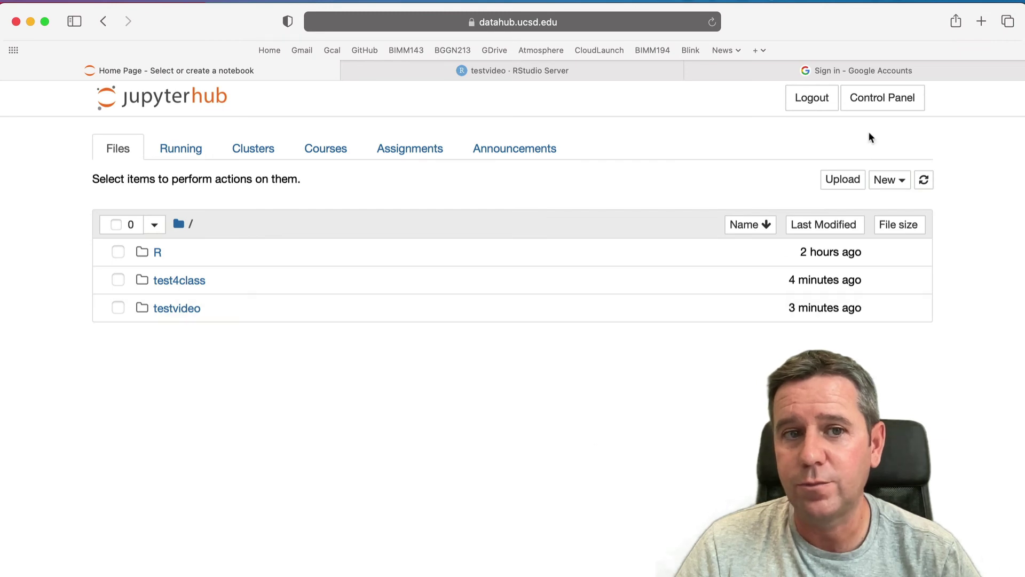
pyautogui.click(888, 99)
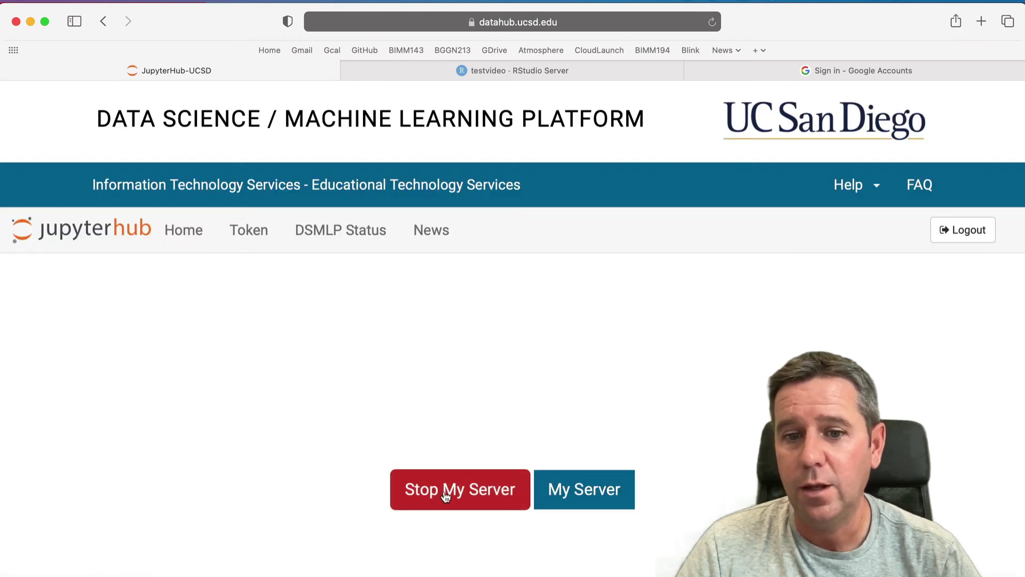
pyautogui.click(570, 74)
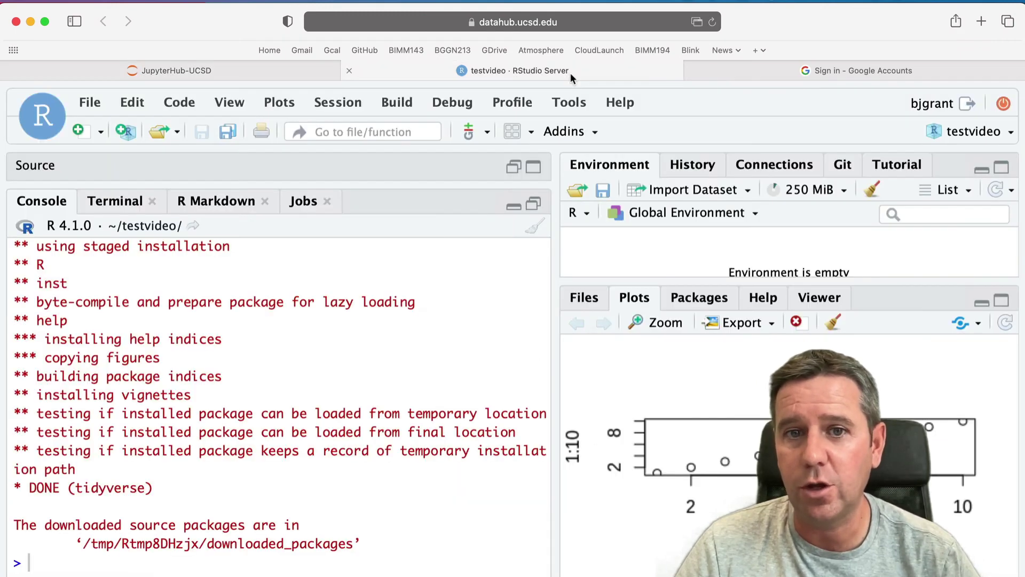
# - Close the old RStudio tab and relaunch RStudio from the file browser's New menu
pyautogui.click(349, 70)
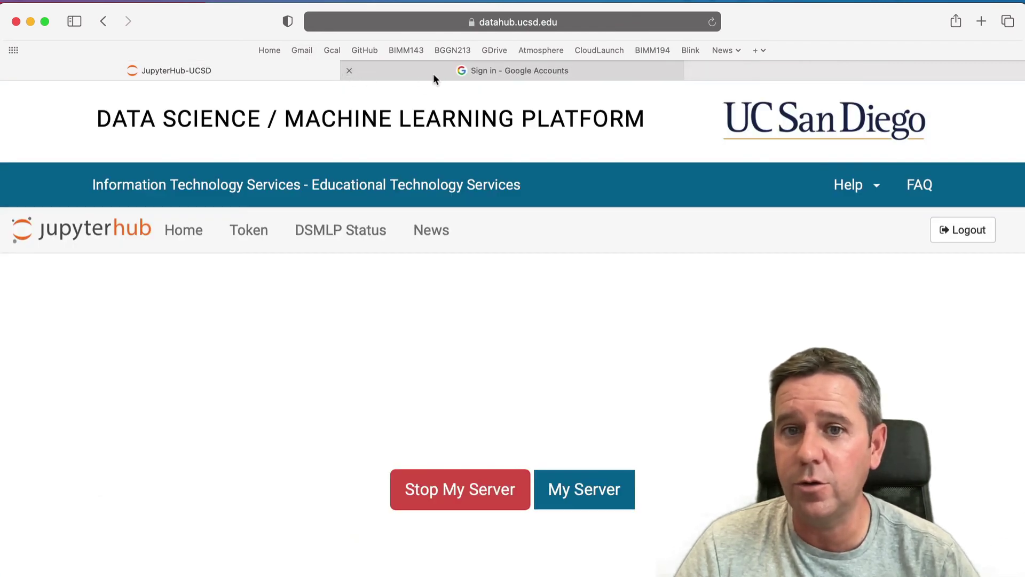
pyautogui.click(572, 506)
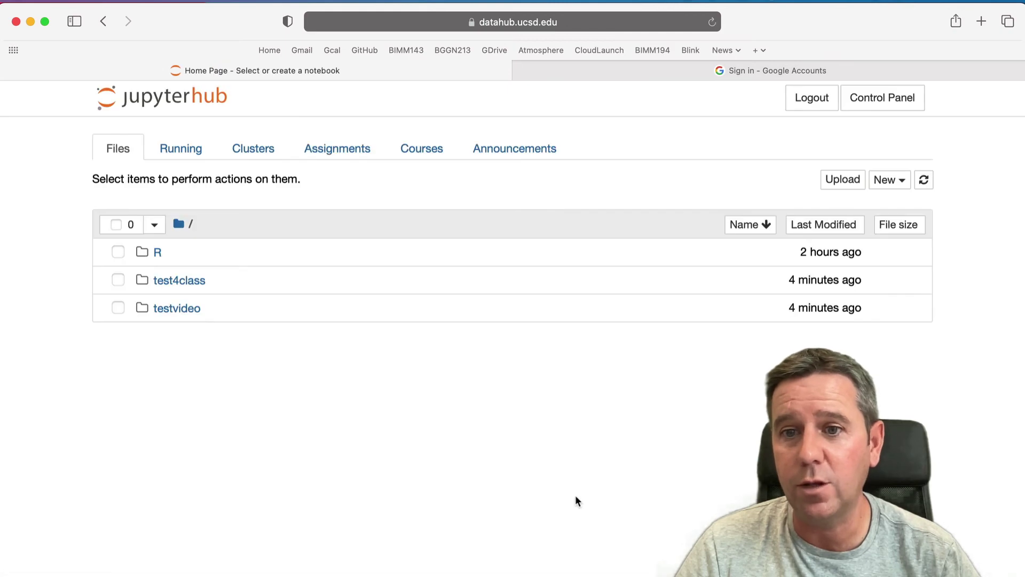
pyautogui.click(901, 181)
pyautogui.click(808, 410)
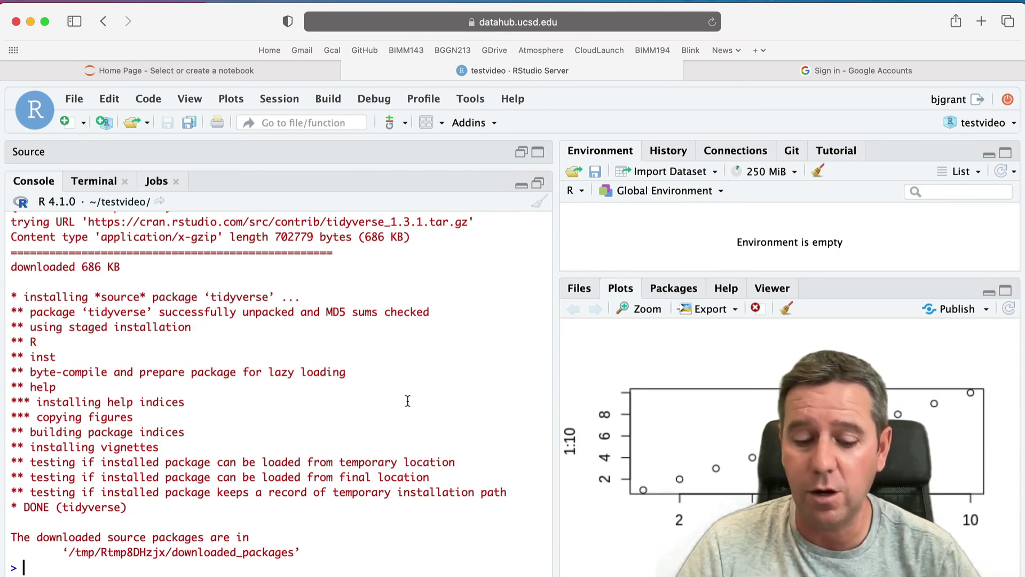
# - Recall the earlier read.pdb command from history, clear the prompt, and close the RStudio tab
pyautogui.press('Up')
pyautogui.press('Up')
pyautogui.press('Up')
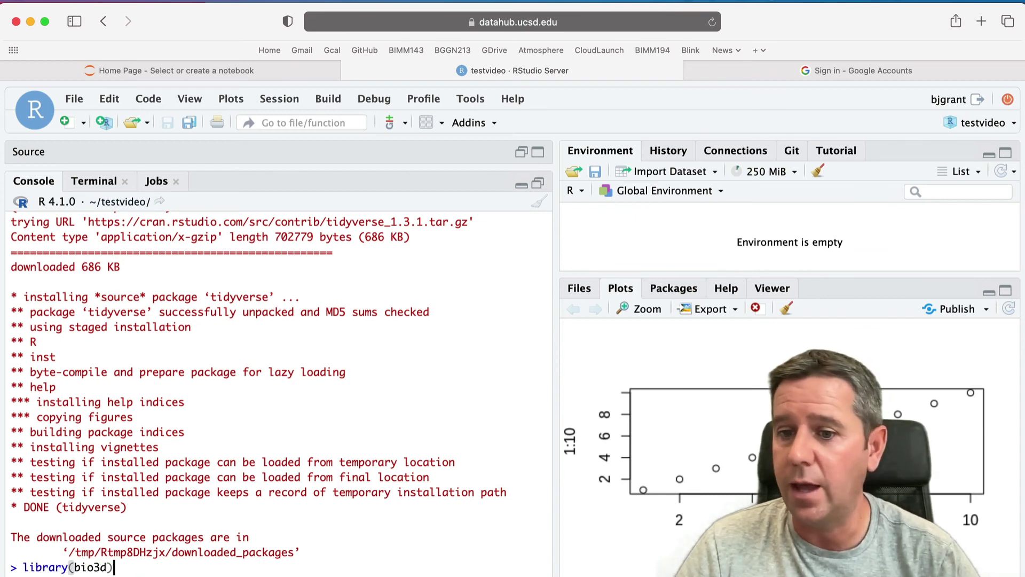
pyautogui.press('Up')
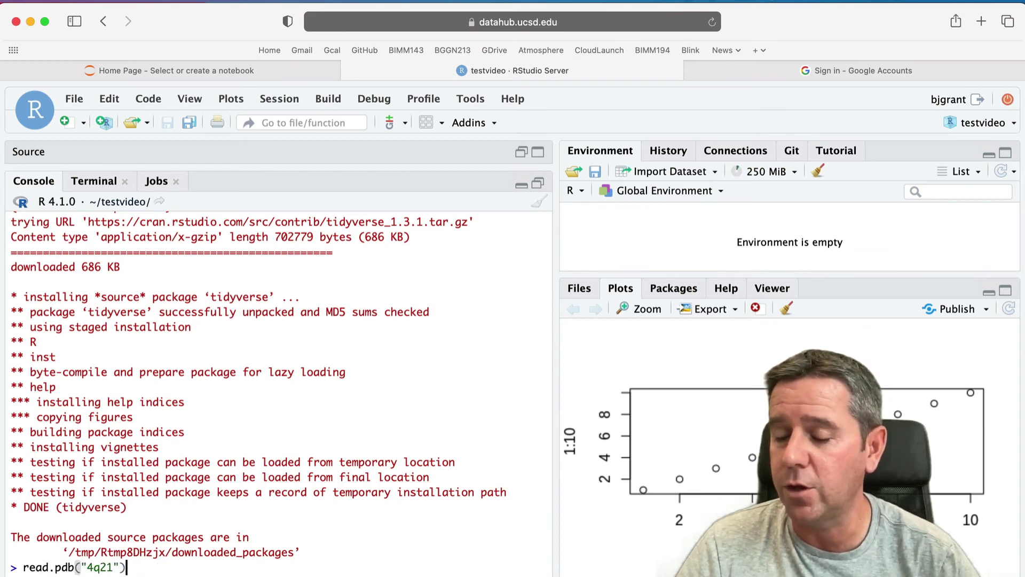
pyautogui.press('Down')
pyautogui.press('Down')
pyautogui.press('Down')
pyautogui.press('Down')
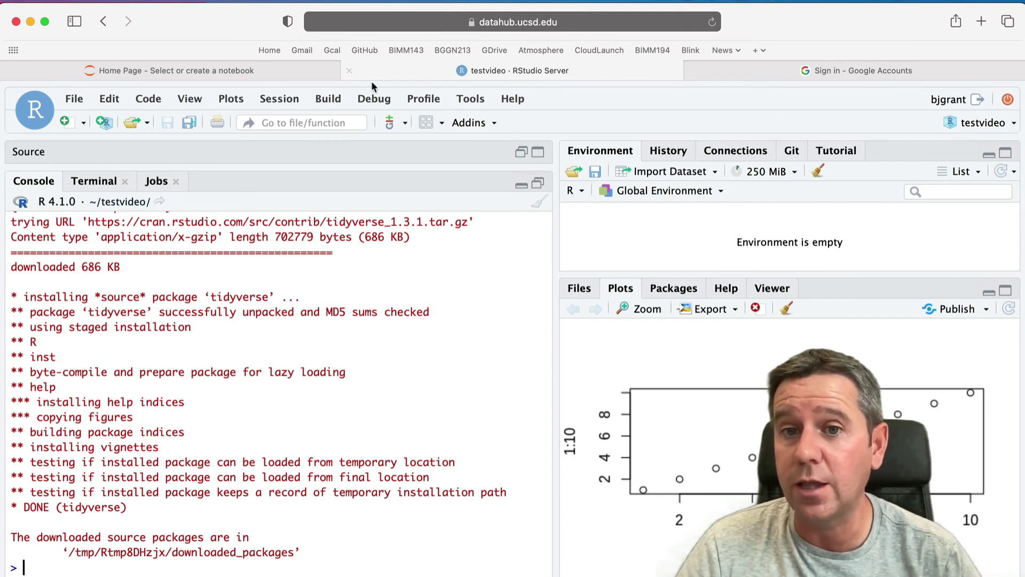
pyautogui.click(349, 70)
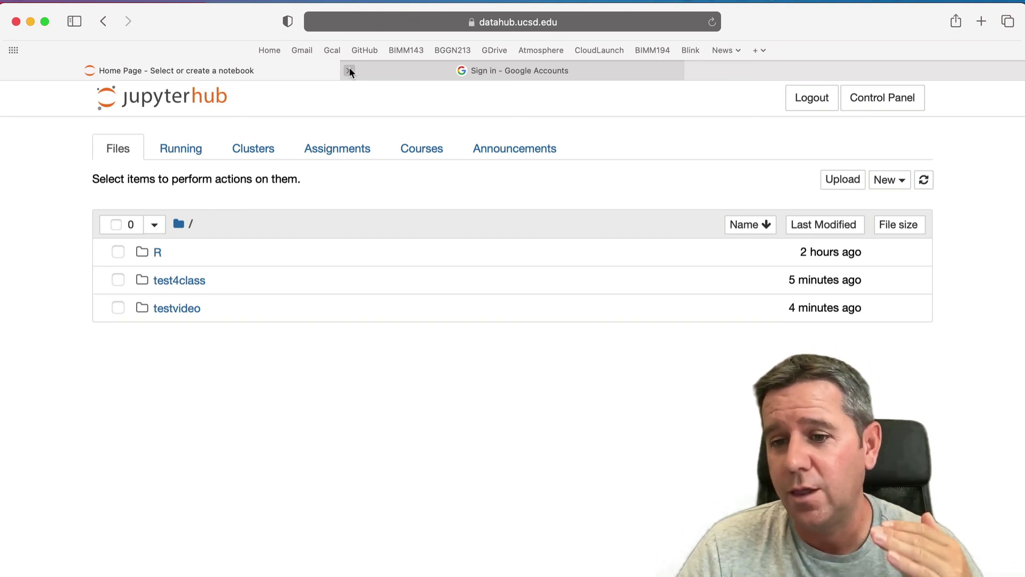
# - Stop the personal DataHub server from the Control Panel and log out
pyautogui.click(886, 98)
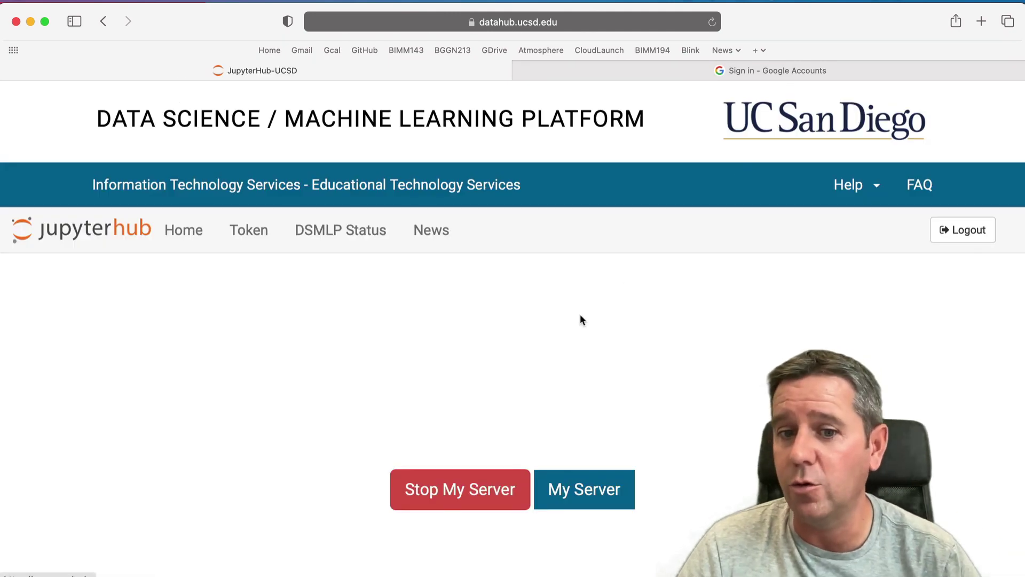
pyautogui.click(441, 484)
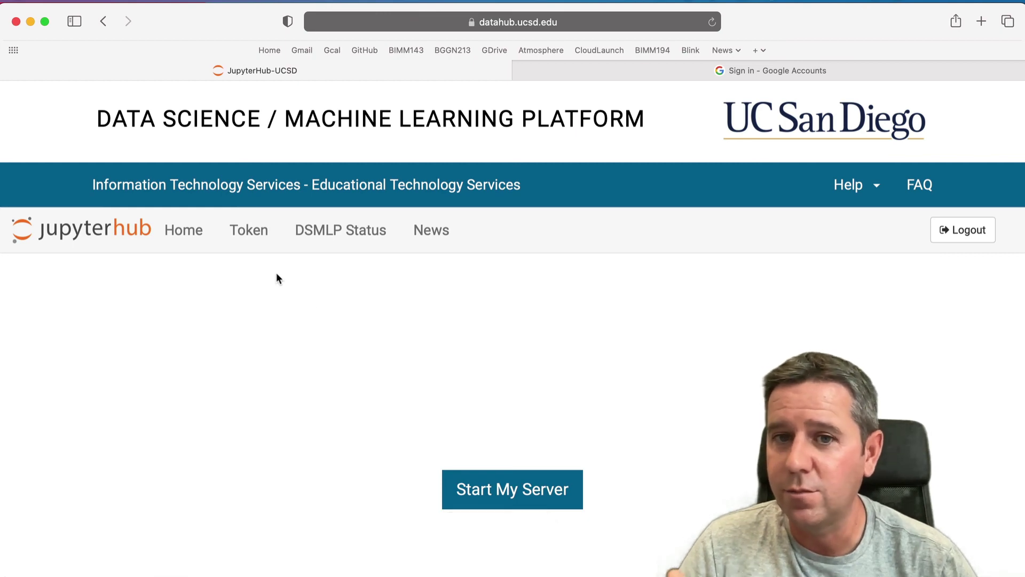
pyautogui.click(970, 236)
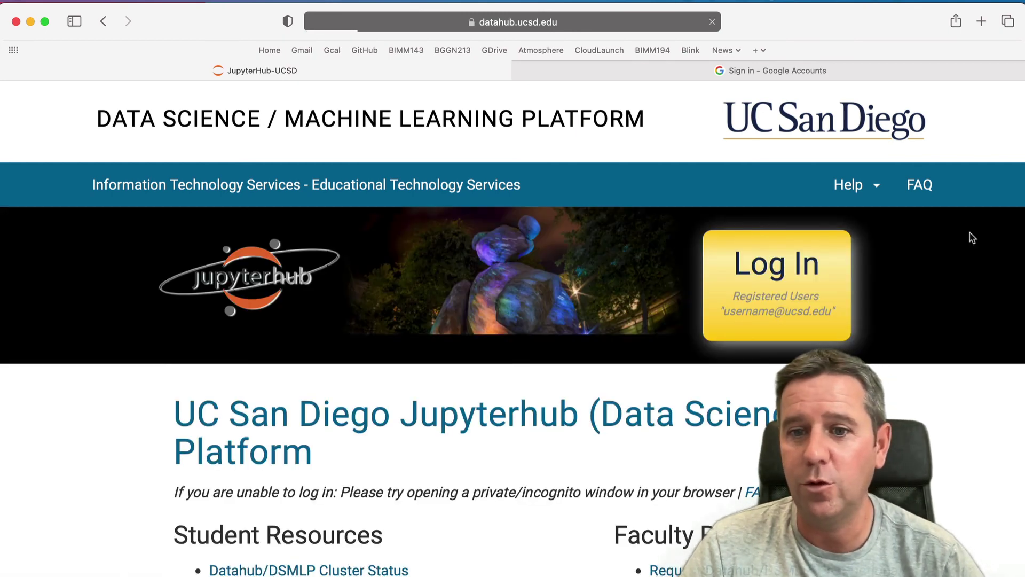